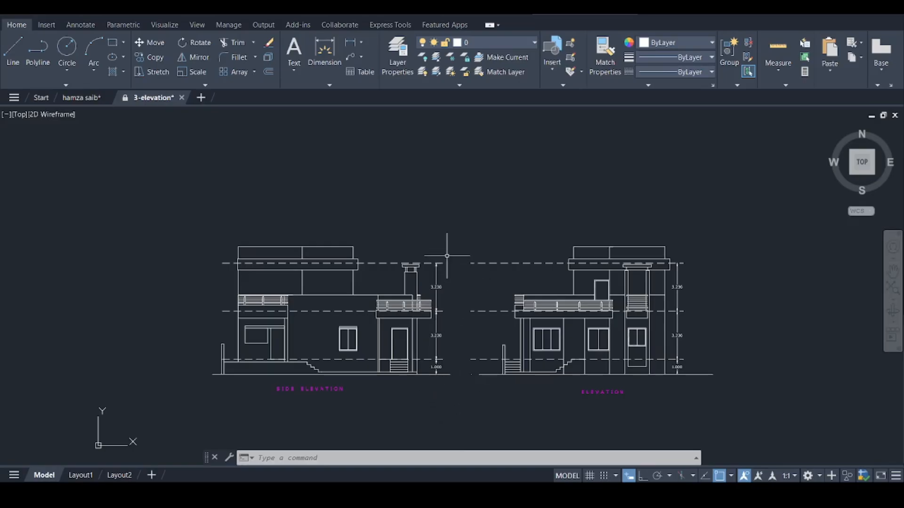
Step: Window-select the chimney cap and its short supports in the side elevation, and clear the selection
{"action": "scroll", "coordinate": [395, 250], "scroll_direction": "up", "scroll_amount": 5}
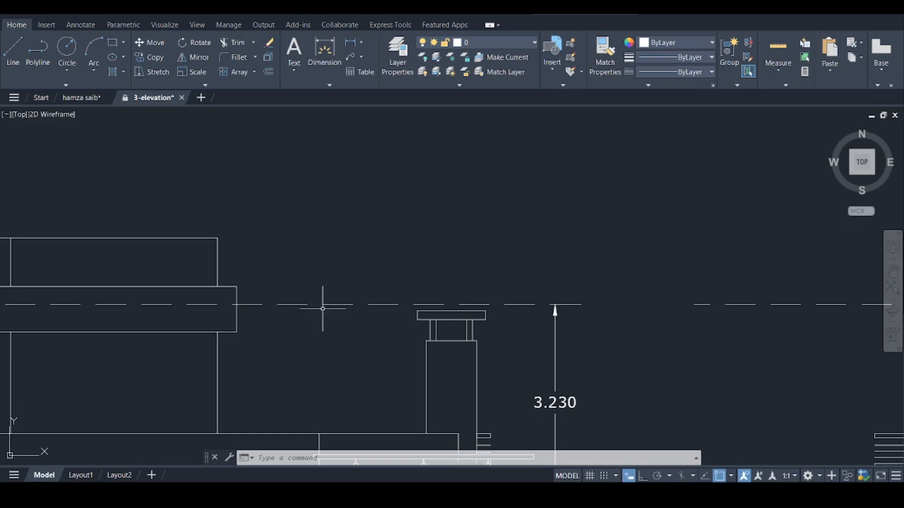
{"action": "left_click", "coordinate": [342, 250]}
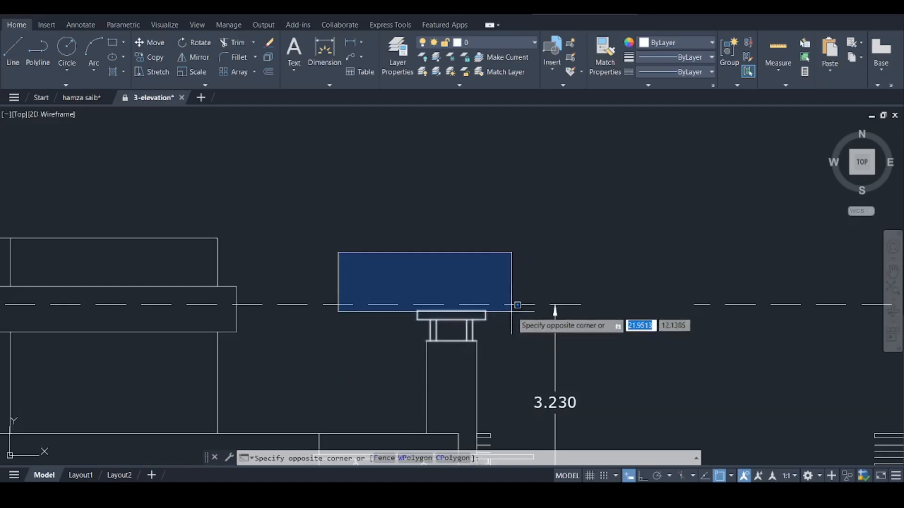
{"action": "left_click", "coordinate": [514, 369]}
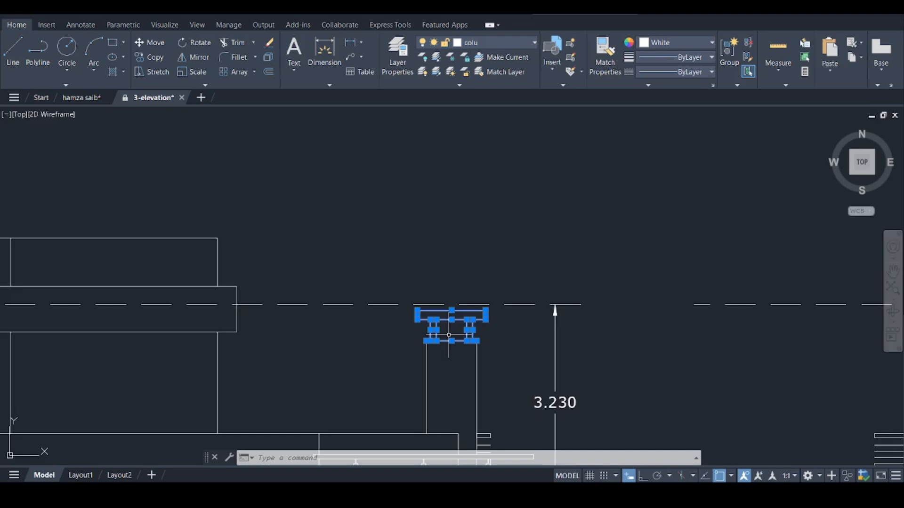
{"action": "key", "text": "Escape"}
{"action": "key", "text": "Escape"}
{"action": "key", "text": "Escape"}
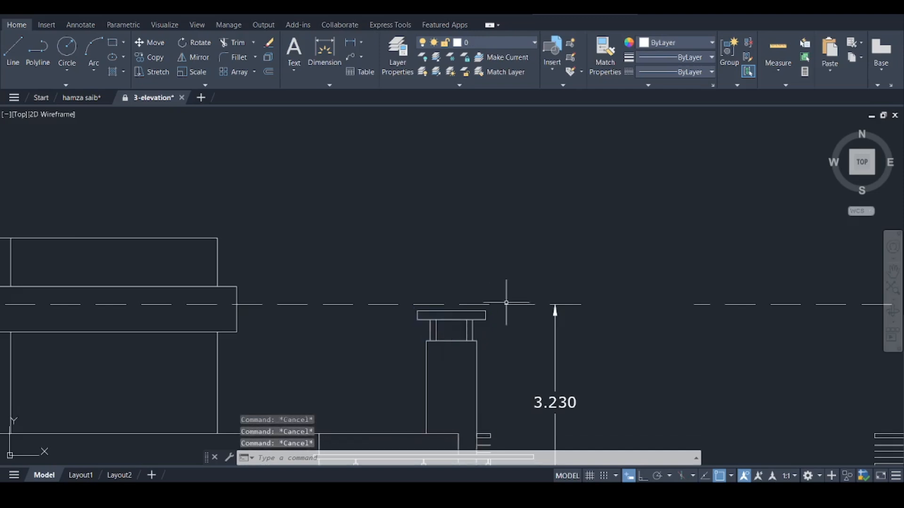
Step: Window-select the roof parapet and roof slab outlines of the side elevation, and clear the selection
{"action": "scroll", "coordinate": [514, 300], "scroll_direction": "down", "scroll_amount": 2}
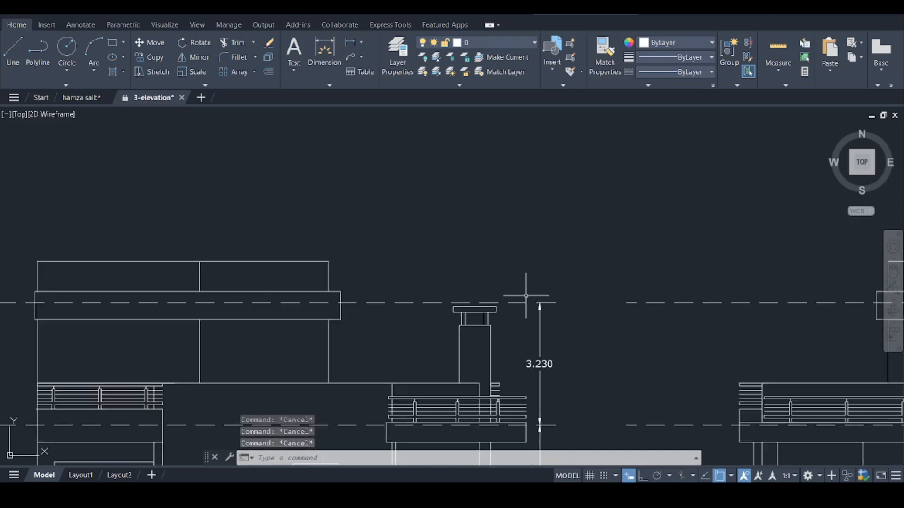
{"action": "scroll", "coordinate": [526, 296], "scroll_direction": "down", "scroll_amount": 2}
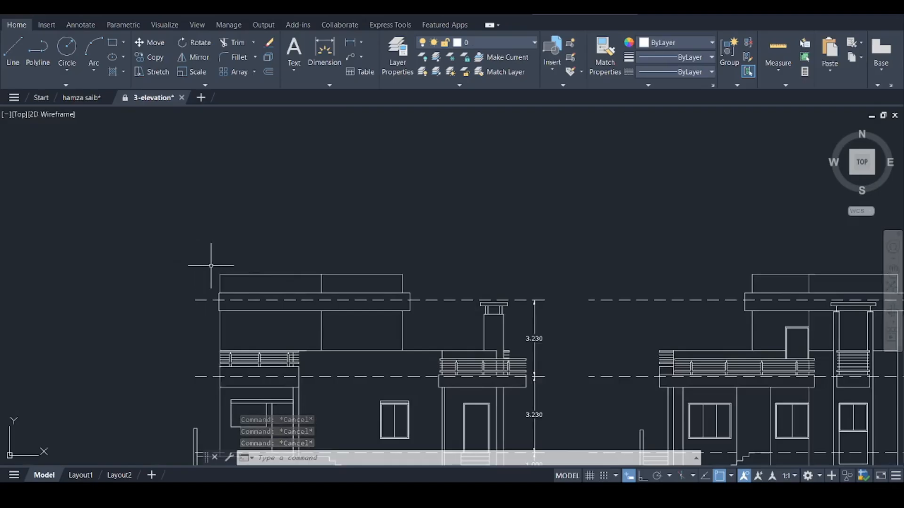
{"action": "scroll", "coordinate": [210, 266], "scroll_direction": "up", "scroll_amount": 4}
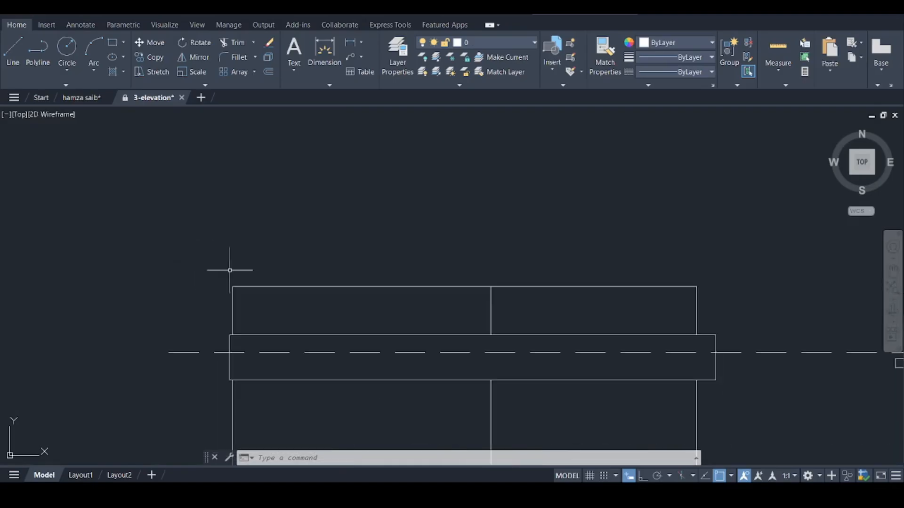
{"action": "scroll", "coordinate": [95, 266], "scroll_direction": "down", "scroll_amount": 2}
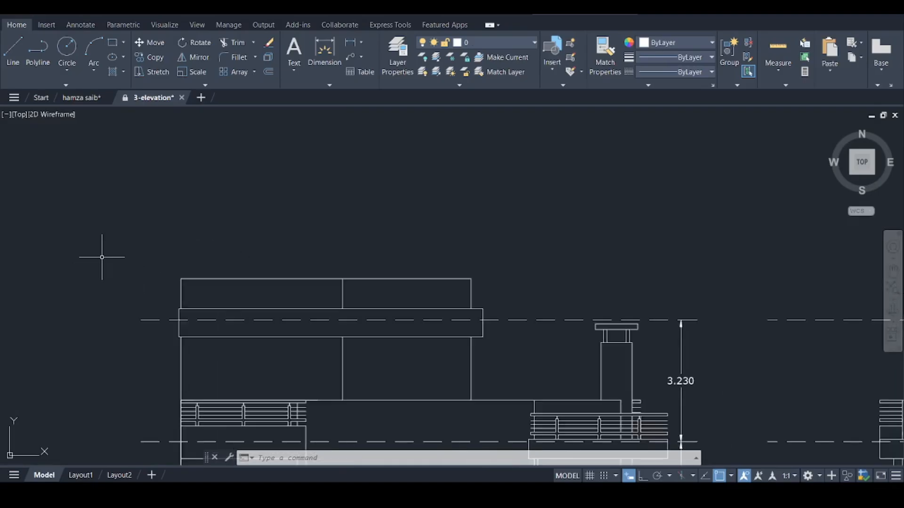
{"action": "left_click", "coordinate": [132, 224]}
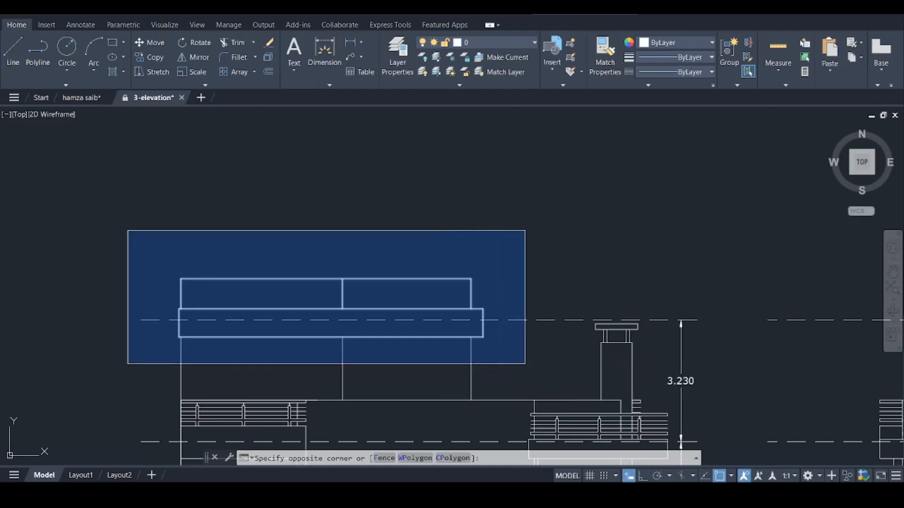
{"action": "left_click", "coordinate": [526, 371]}
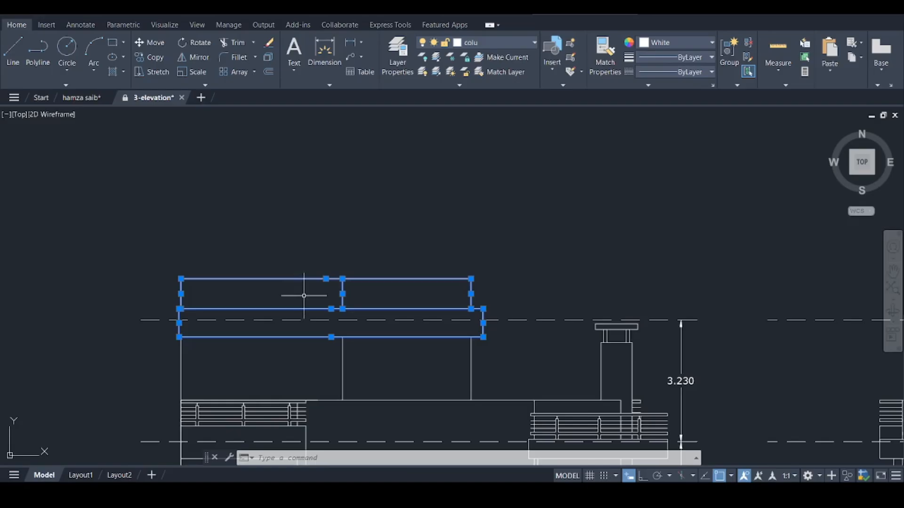
{"action": "key", "text": "Escape"}
{"action": "key", "text": "Escape"}
{"action": "key", "text": "Escape"}
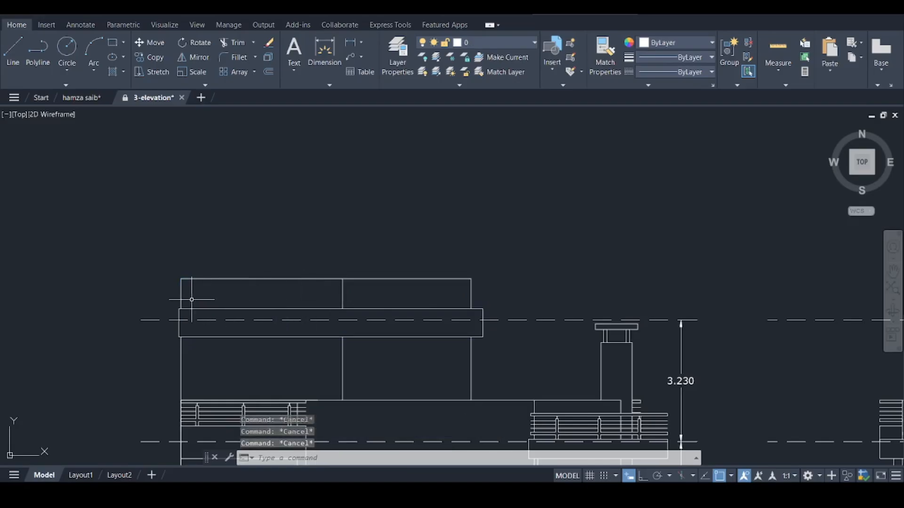
Step: Window-select the parapet, roof slab, column cap and upper door head of the front elevation, and clear the selection
{"action": "scroll", "coordinate": [192, 299], "scroll_direction": "down", "scroll_amount": 2}
{"action": "scroll", "coordinate": [473, 324], "scroll_direction": "up", "scroll_amount": 4}
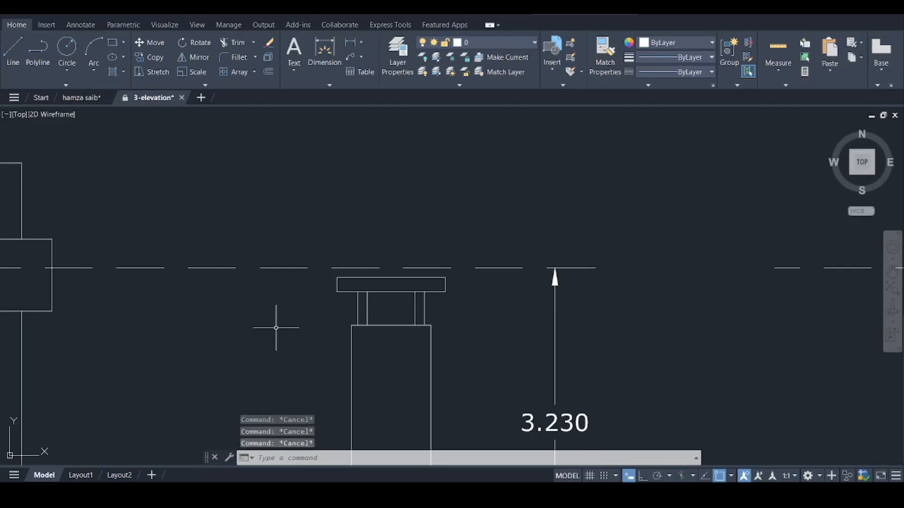
{"action": "scroll", "coordinate": [276, 328], "scroll_direction": "down", "scroll_amount": 3}
{"action": "scroll", "coordinate": [613, 296], "scroll_direction": "up", "scroll_amount": 3}
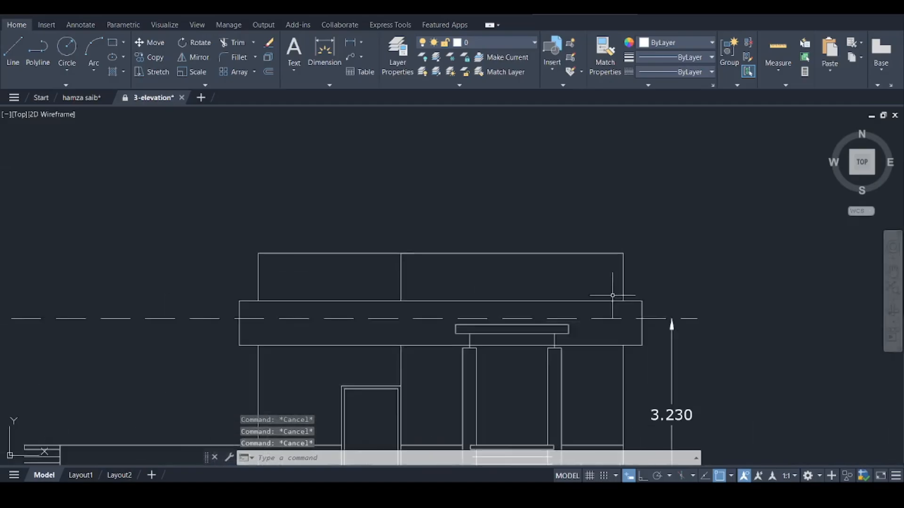
{"action": "scroll", "coordinate": [612, 296], "scroll_direction": "up", "scroll_amount": 3}
{"action": "scroll", "coordinate": [641, 275], "scroll_direction": "down", "scroll_amount": 3}
{"action": "scroll", "coordinate": [642, 288], "scroll_direction": "down", "scroll_amount": 2}
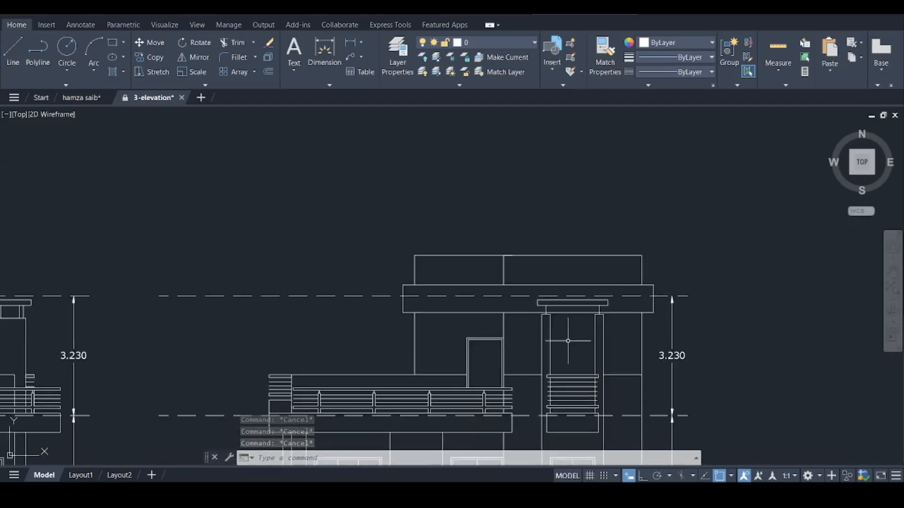
{"action": "left_click", "coordinate": [223, 204]}
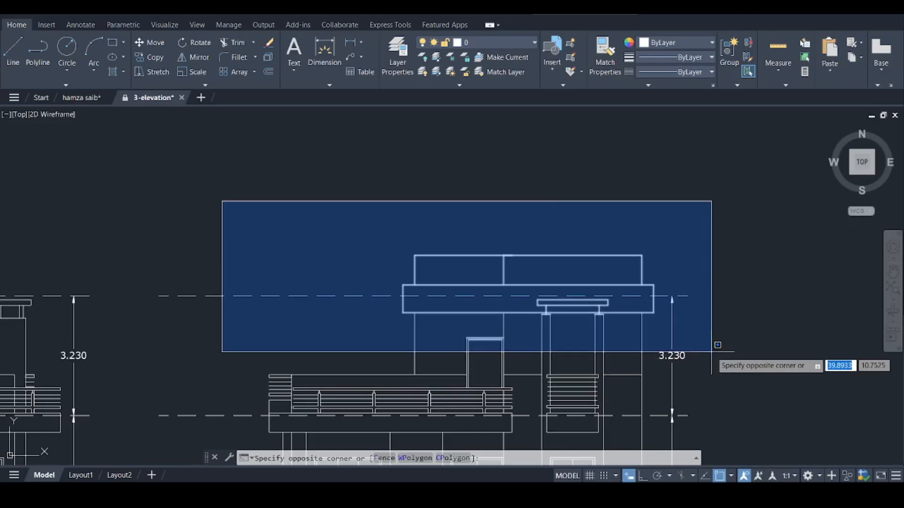
{"action": "left_click", "coordinate": [717, 345]}
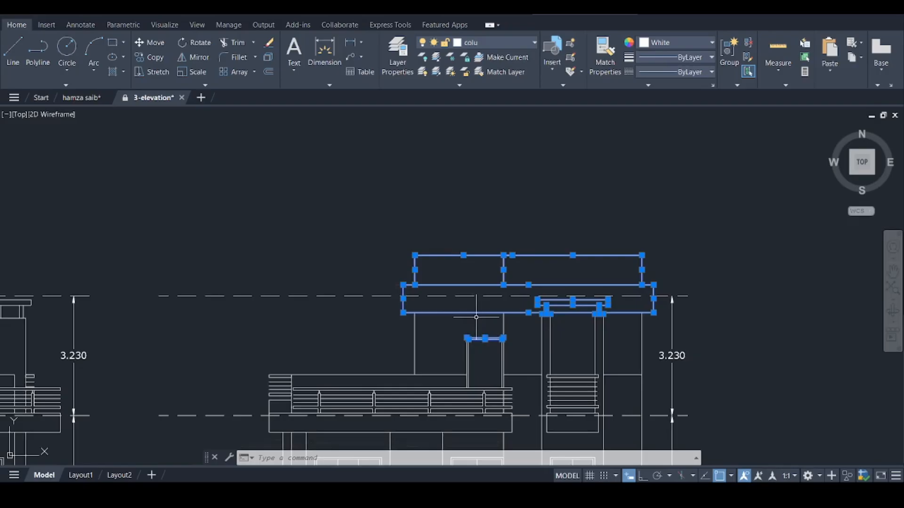
{"action": "key", "text": "Escape"}
{"action": "key", "text": "Escape"}
{"action": "key", "text": "Escape"}
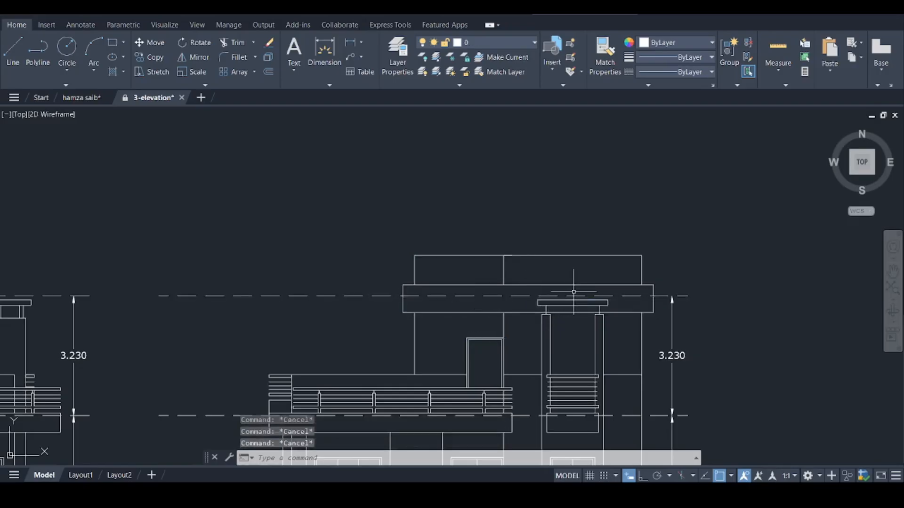
Step: Select the front elevation's roof outlines, dashed roof level line and upper door with a crossing window, and clear the selection
{"action": "scroll", "coordinate": [675, 266], "scroll_direction": "down", "scroll_amount": 2}
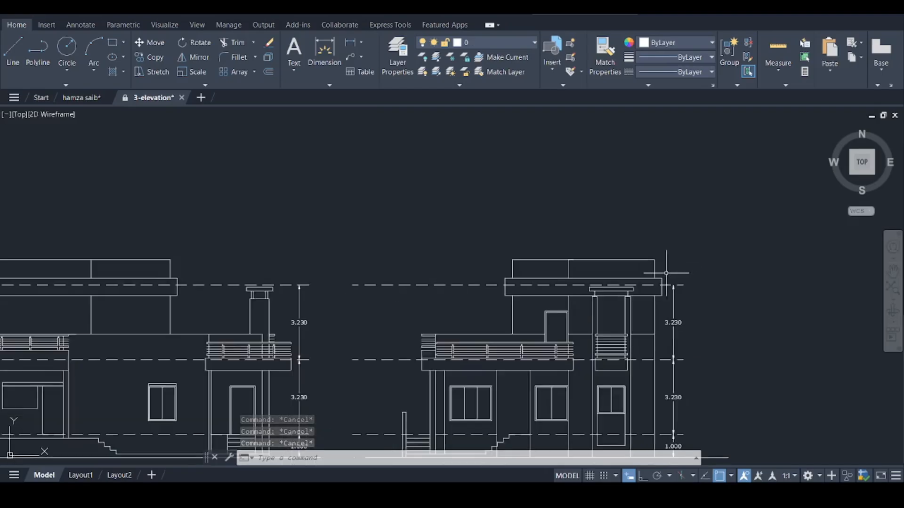
{"action": "left_click", "coordinate": [590, 162]}
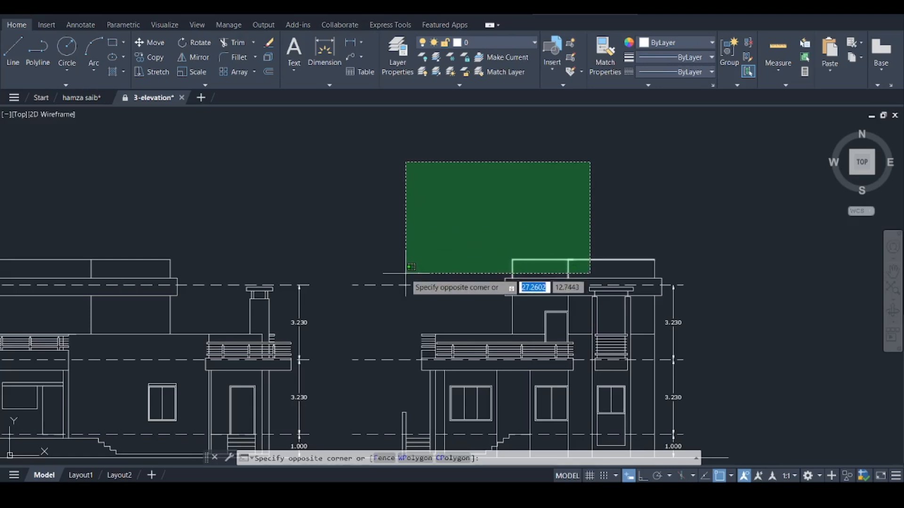
{"action": "left_click", "coordinate": [401, 313]}
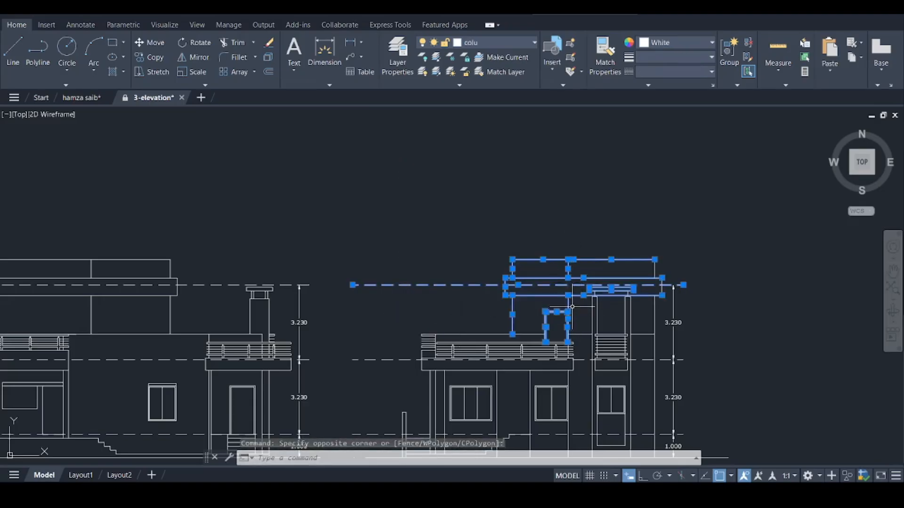
{"action": "scroll", "coordinate": [571, 306], "scroll_direction": "up", "scroll_amount": 6}
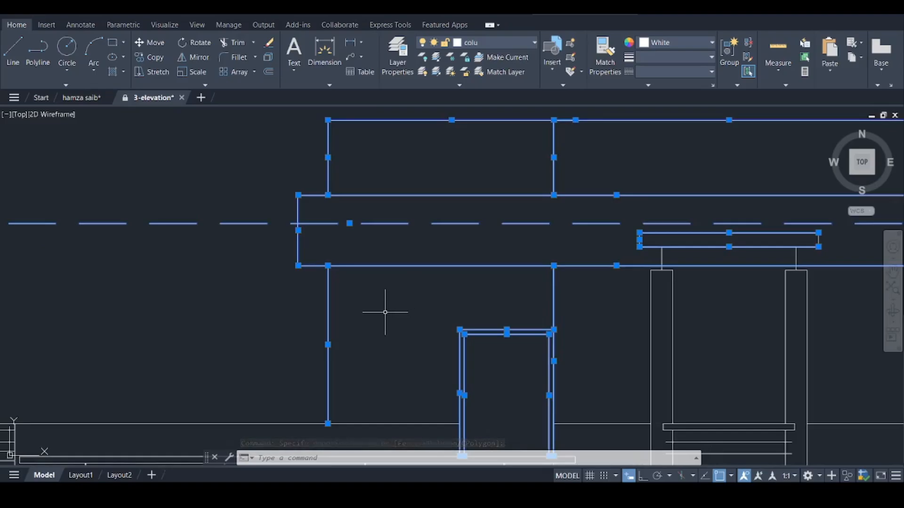
{"action": "scroll", "coordinate": [407, 309], "scroll_direction": "down", "scroll_amount": 4}
{"action": "scroll", "coordinate": [405, 308], "scroll_direction": "down", "scroll_amount": 4}
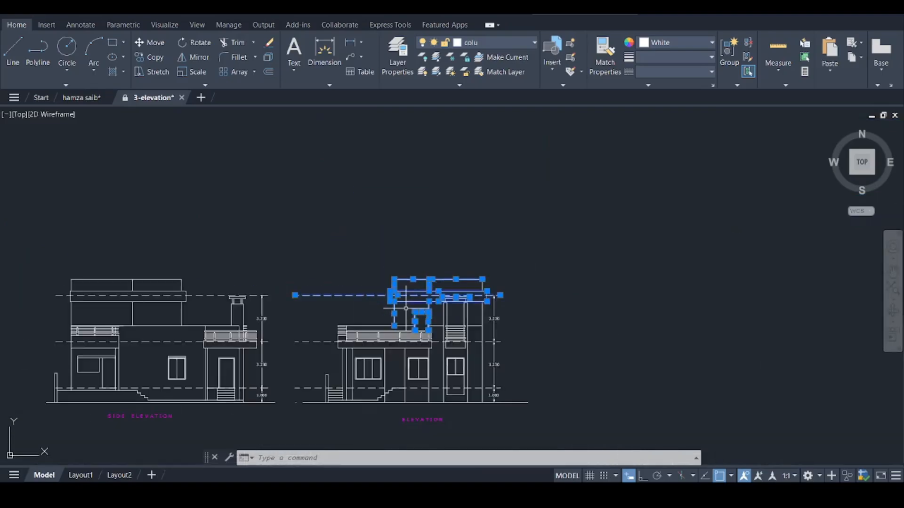
{"action": "key", "text": "Escape"}
{"action": "key", "text": "Escape"}
{"action": "key", "text": "Escape"}
Step: Select the side elevation's parapet, roof slab and dashed roof level line with a crossing window, and clear the selection
{"action": "scroll", "coordinate": [461, 294], "scroll_direction": "up", "scroll_amount": 4}
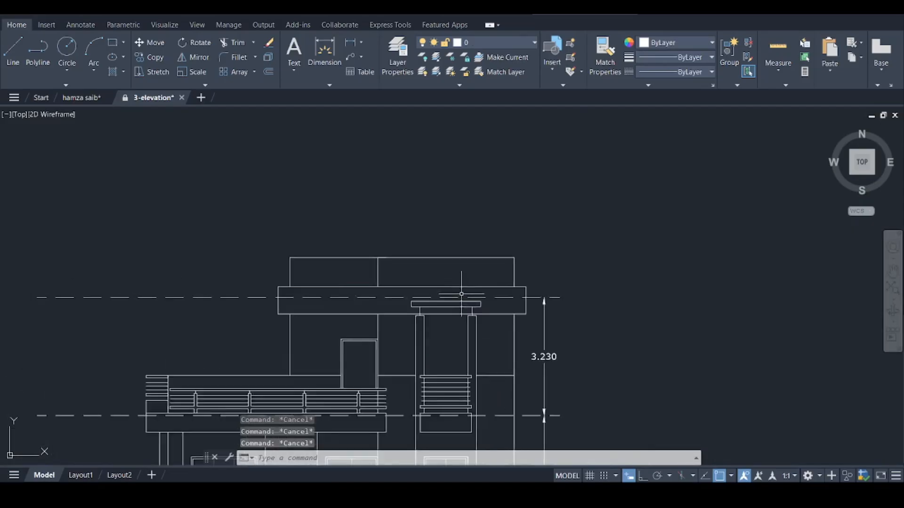
{"action": "scroll", "coordinate": [462, 294], "scroll_direction": "up", "scroll_amount": 2}
{"action": "scroll", "coordinate": [484, 348], "scroll_direction": "down", "scroll_amount": 6}
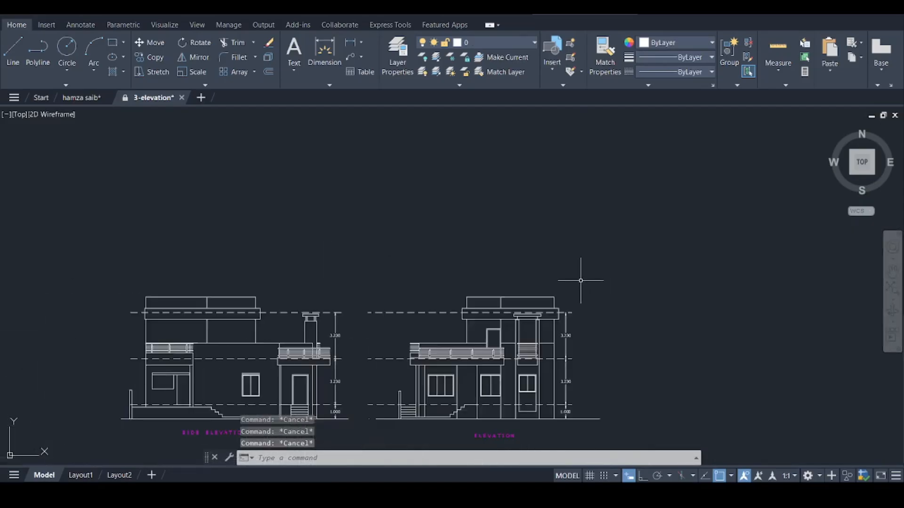
{"action": "scroll", "coordinate": [139, 300], "scroll_direction": "up", "scroll_amount": 6}
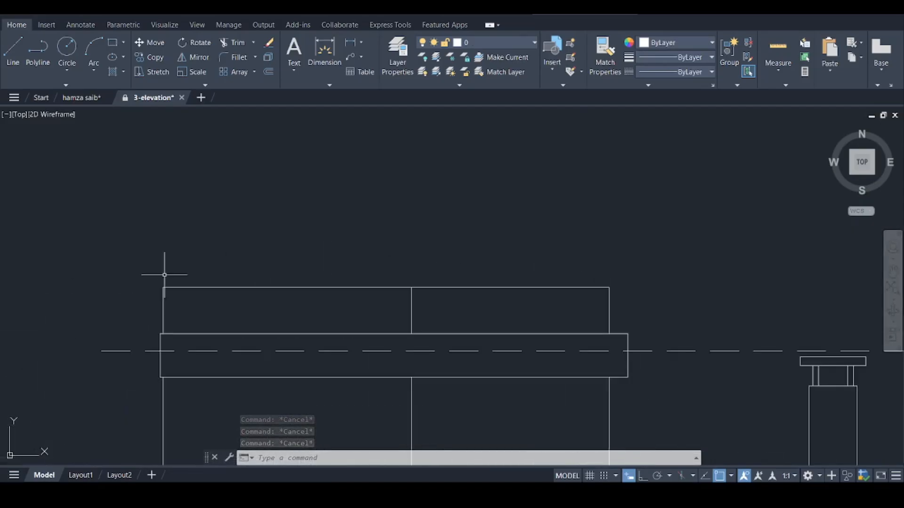
{"action": "scroll", "coordinate": [426, 245], "scroll_direction": "down", "scroll_amount": 2}
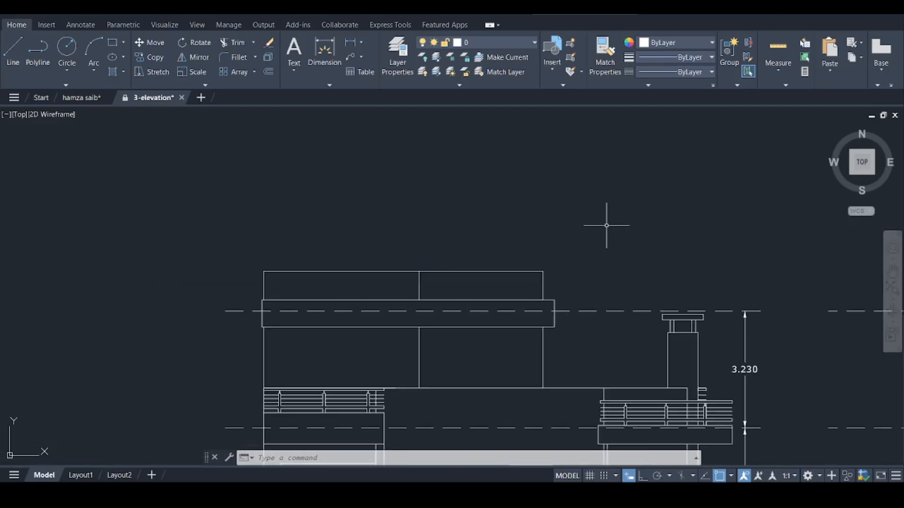
{"action": "left_click", "coordinate": [599, 207]}
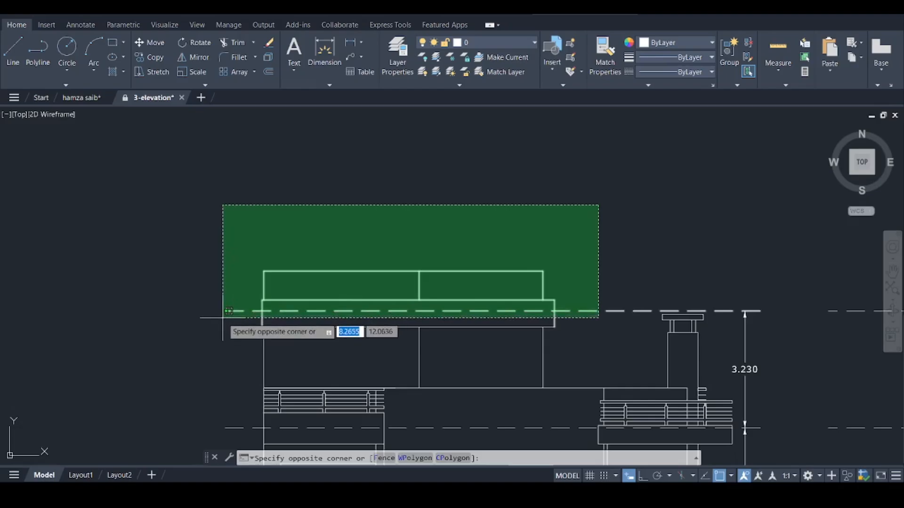
{"action": "left_click", "coordinate": [249, 312]}
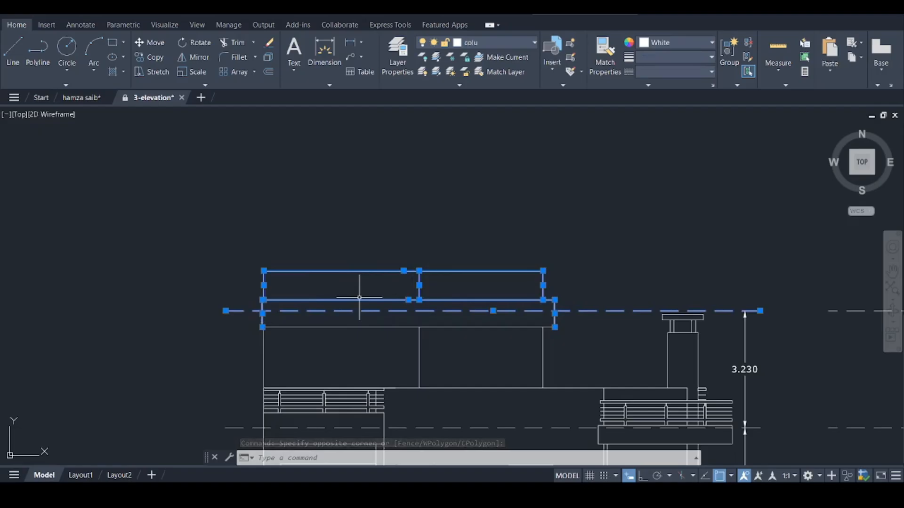
{"action": "key", "text": "Escape"}
{"action": "key", "text": "Escape"}
{"action": "key", "text": "Escape"}
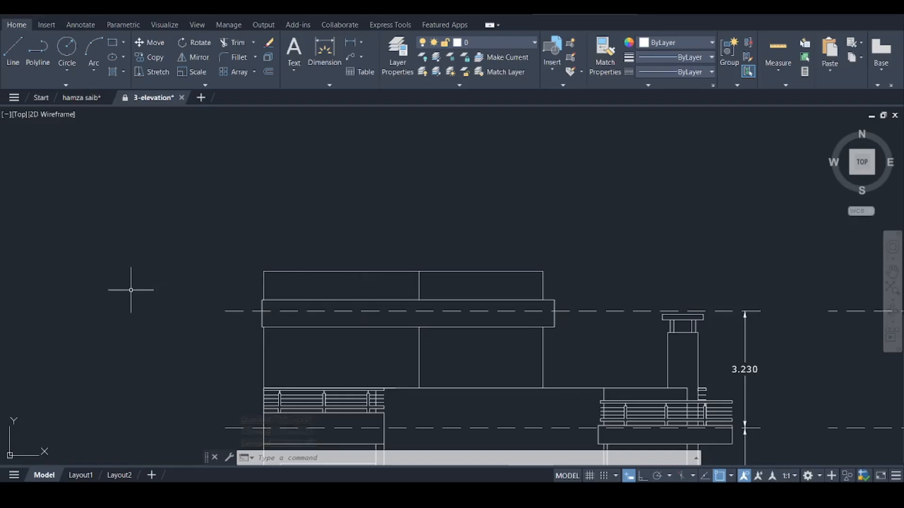
{"action": "key", "text": "Escape"}
Step: Try window and window lasso selections in the empty space above the two elevations, and clear any selection
{"action": "scroll", "coordinate": [89, 296], "scroll_direction": "down", "scroll_amount": 2}
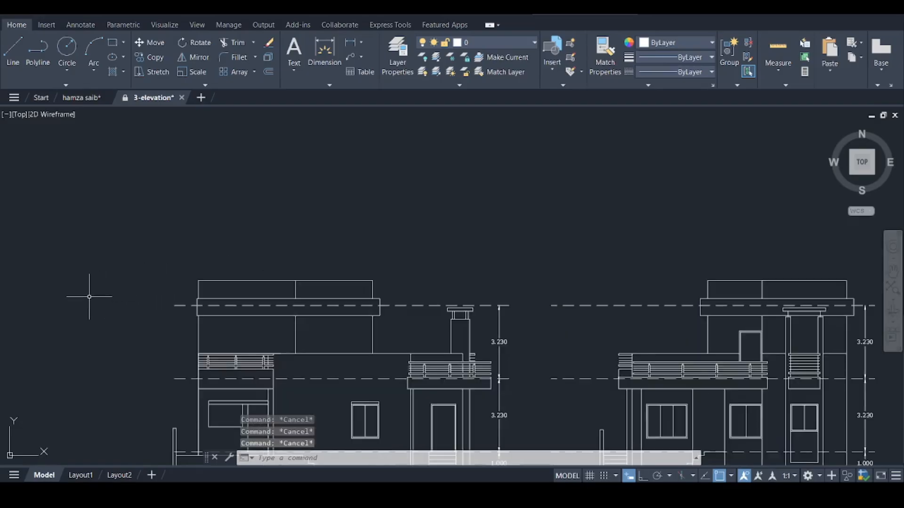
{"action": "scroll", "coordinate": [560, 240], "scroll_direction": "up", "scroll_amount": 2}
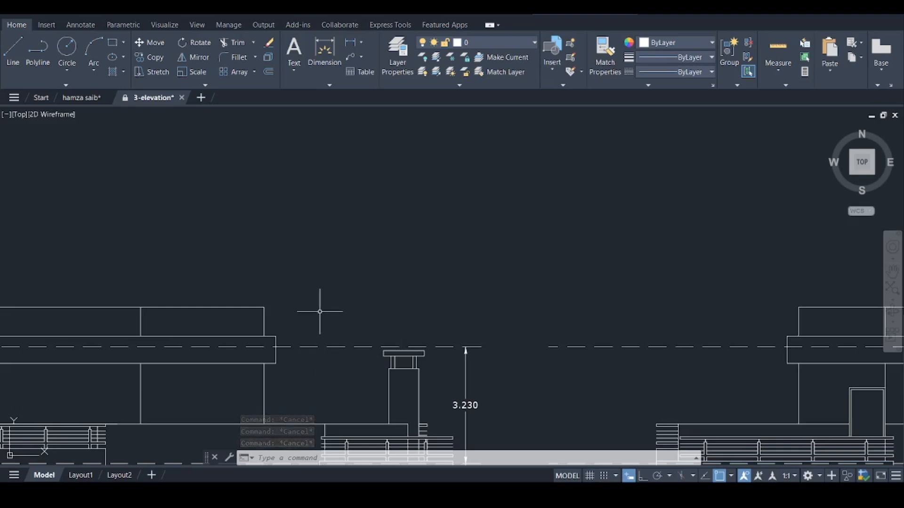
{"action": "left_click", "coordinate": [415, 202]}
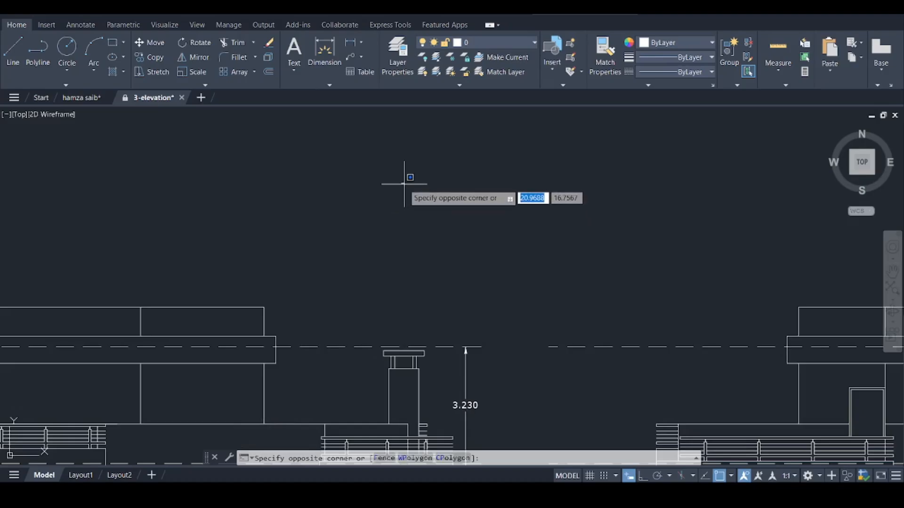
{"action": "left_click", "coordinate": [417, 202]}
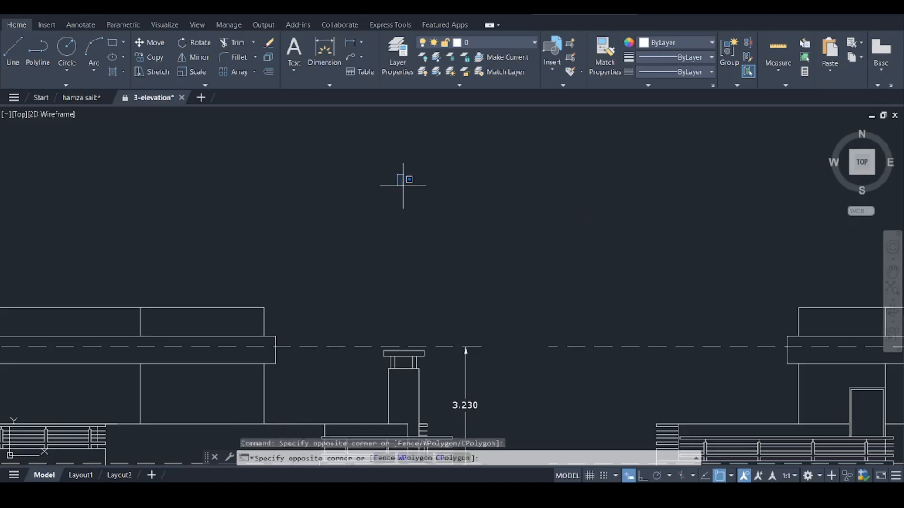
{"action": "mouse_move", "coordinate": [396, 174]}
{"action": "left_mouse_down"}
{"action": "mouse_move", "coordinate": [416, 196]}
{"action": "mouse_move", "coordinate": [501, 201]}
{"action": "mouse_move", "coordinate": [534, 187]}
{"action": "mouse_move", "coordinate": [527, 223]}
{"action": "mouse_move", "coordinate": [475, 262]}
{"action": "mouse_move", "coordinate": [384, 269]}
{"action": "mouse_move", "coordinate": [329, 248]}
{"action": "mouse_move", "coordinate": [294, 272]}
{"action": "mouse_move", "coordinate": [323, 299]}
{"action": "mouse_move", "coordinate": [555, 302]}
{"action": "mouse_move", "coordinate": [642, 202]}
{"action": "mouse_move", "coordinate": [640, 174]}
{"action": "left_mouse_up"}
{"action": "scroll", "coordinate": [299, 236], "scroll_direction": "down", "scroll_amount": 5}
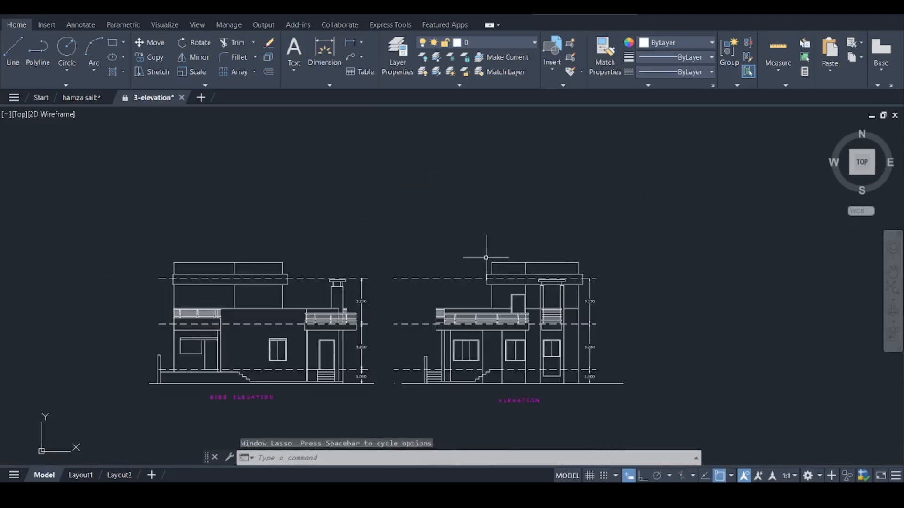
{"action": "scroll", "coordinate": [486, 257], "scroll_direction": "up", "scroll_amount": 6}
{"action": "key", "text": "Escape"}
{"action": "key", "text": "Escape"}
{"action": "key", "text": "Escape"}
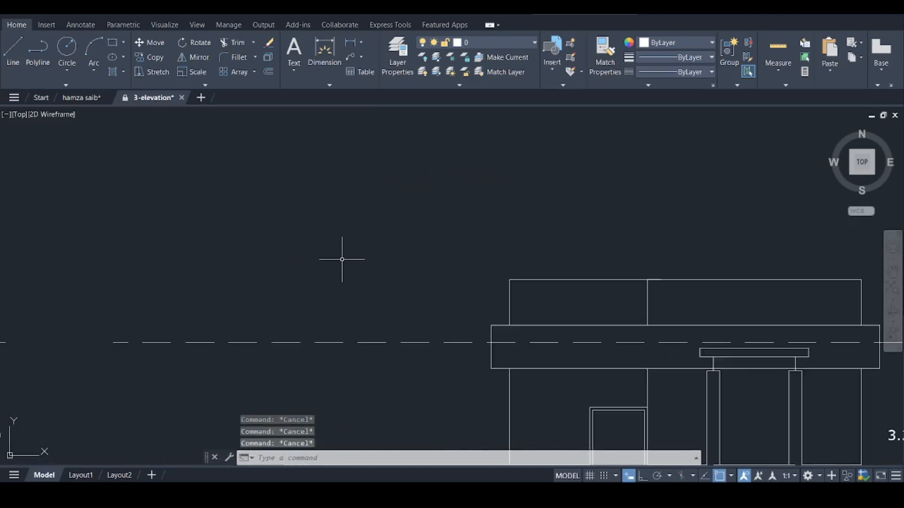
Step: Select the front elevation's parapet, column cap and the roof slab's upper and side edges with a window lasso, and clear the selection
{"action": "scroll", "coordinate": [259, 262], "scroll_direction": "down", "scroll_amount": 4}
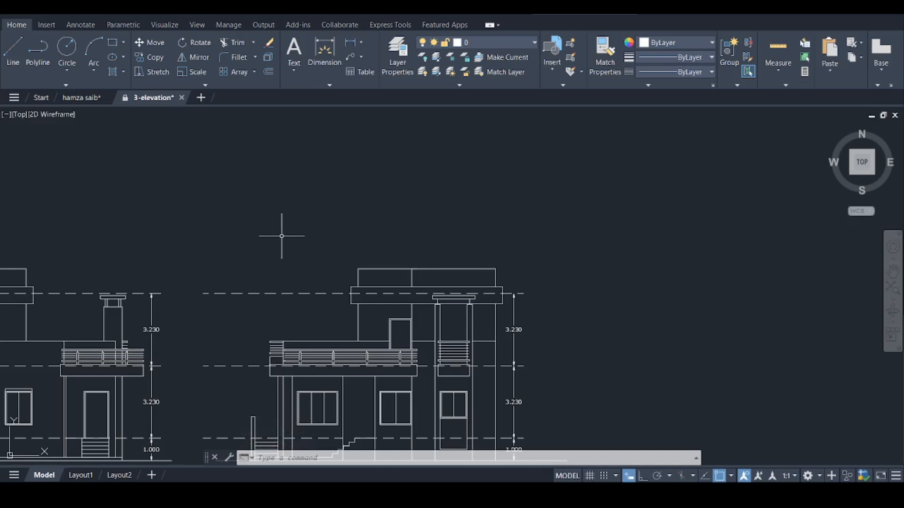
{"action": "mouse_move", "coordinate": [267, 233]}
{"action": "left_mouse_down"}
{"action": "mouse_move", "coordinate": [281, 244]}
{"action": "mouse_move", "coordinate": [303, 303]}
{"action": "mouse_move", "coordinate": [433, 314]}
{"action": "left_mouse_up"}
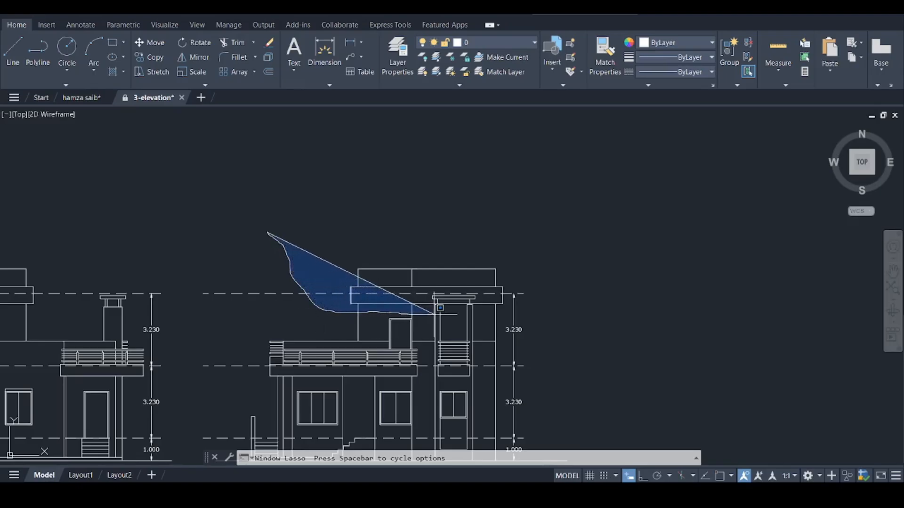
{"action": "mouse_move", "coordinate": [440, 308]}
{"action": "left_mouse_down"}
{"action": "mouse_move", "coordinate": [503, 302]}
{"action": "mouse_move", "coordinate": [516, 269]}
{"action": "mouse_move", "coordinate": [512, 255]}
{"action": "mouse_move", "coordinate": [507, 261]}
{"action": "left_mouse_up"}
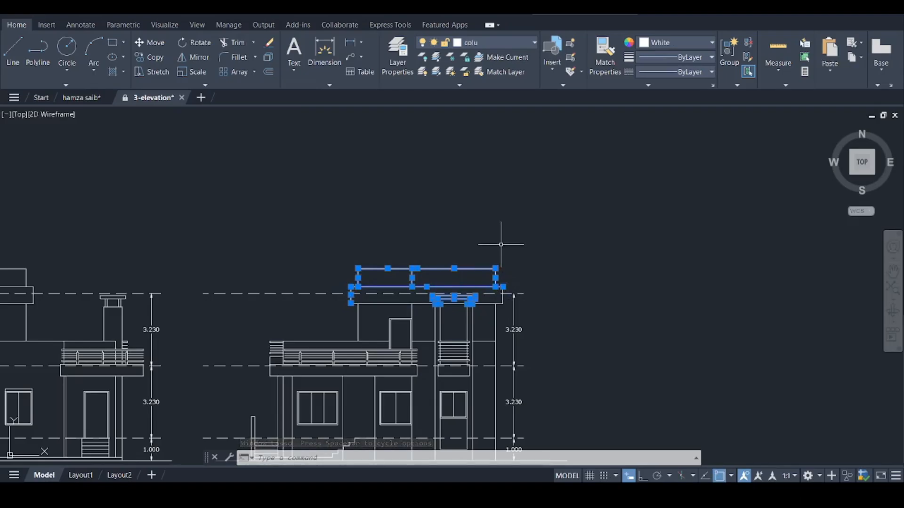
{"action": "key", "text": "Escape"}
{"action": "key", "text": "Escape"}
{"action": "key", "text": "Escape"}
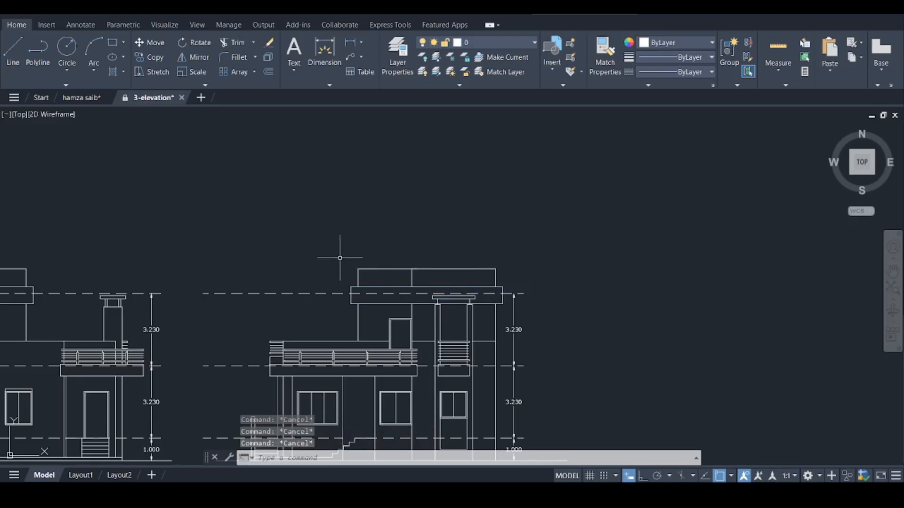
Step: Select the front elevation's parapet, complete roof slab outline and column cap with a window lasso, and clear the selection
{"action": "mouse_move", "coordinate": [191, 202]}
{"action": "left_mouse_down"}
{"action": "mouse_move", "coordinate": [278, 259]}
{"action": "mouse_move", "coordinate": [315, 296]}
{"action": "mouse_move", "coordinate": [375, 310]}
{"action": "mouse_move", "coordinate": [499, 312]}
{"action": "mouse_move", "coordinate": [521, 302]}
{"action": "mouse_move", "coordinate": [540, 262]}
{"action": "left_mouse_up"}
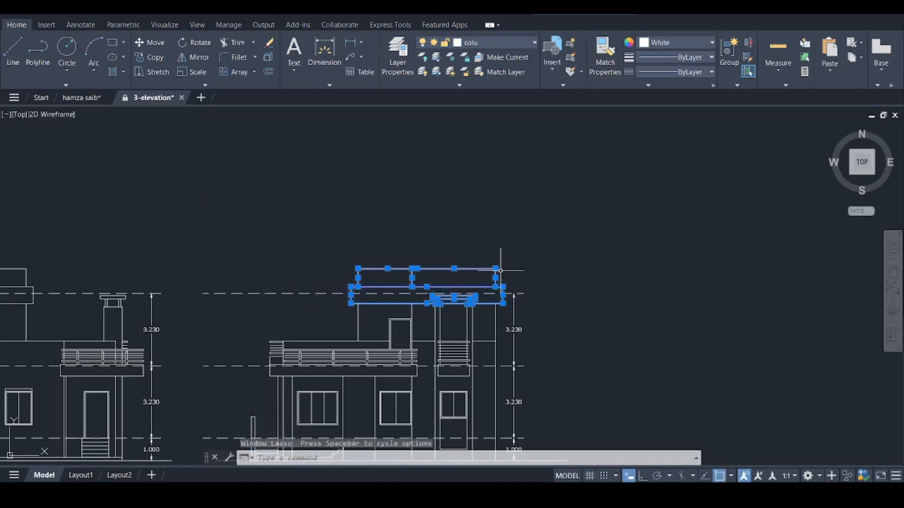
{"action": "key", "text": "Escape"}
{"action": "key", "text": "Escape"}
{"action": "key", "text": "Escape"}
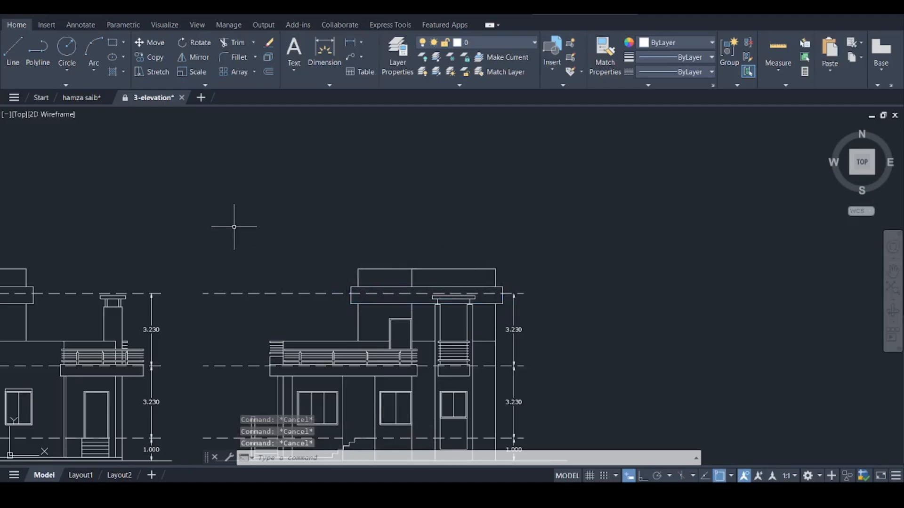
Step: Draw a window lasso around the left part of the front elevation's parapet and roof slab, and clear the selection
{"action": "mouse_move", "coordinate": [232, 227]}
{"action": "left_mouse_down"}
{"action": "mouse_move", "coordinate": [250, 234]}
{"action": "mouse_move", "coordinate": [303, 304]}
{"action": "mouse_move", "coordinate": [400, 304]}
{"action": "mouse_move", "coordinate": [426, 282]}
{"action": "mouse_move", "coordinate": [430, 263]}
{"action": "left_mouse_up"}
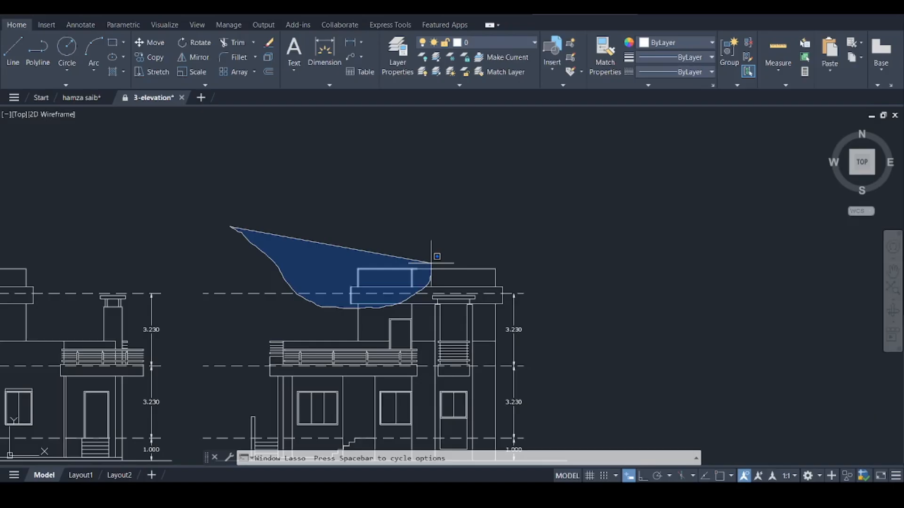
{"action": "mouse_move", "coordinate": [430, 263]}
{"action": "left_mouse_down"}
{"action": "mouse_move", "coordinate": [438, 249]}
{"action": "mouse_move", "coordinate": [427, 258]}
{"action": "left_mouse_up"}
{"action": "key", "text": "Escape"}
{"action": "key", "text": "Escape"}
{"action": "key", "text": "Escape"}
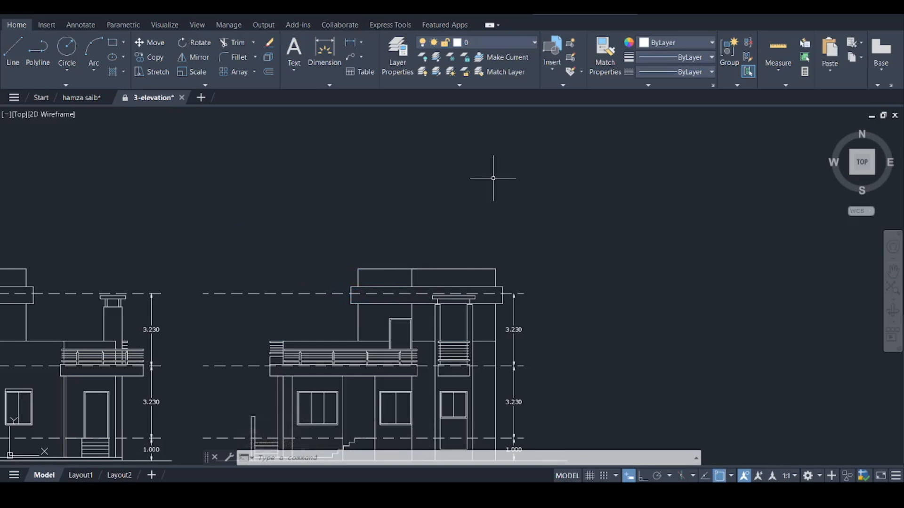
Step: Select the front elevation's roof outlines, dashed roof level line, right-hand wall lines and upper dimension with a crossing lasso, and clear the selection
{"action": "left_click", "coordinate": [512, 159]}
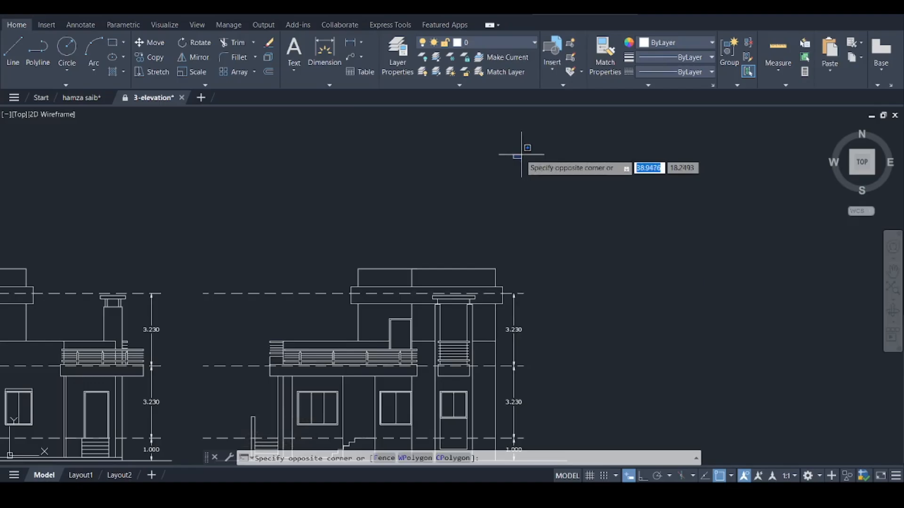
{"action": "left_click", "coordinate": [489, 173]}
{"action": "mouse_move", "coordinate": [508, 156]}
{"action": "left_mouse_down"}
{"action": "mouse_move", "coordinate": [377, 196]}
{"action": "mouse_move", "coordinate": [400, 264]}
{"action": "mouse_move", "coordinate": [412, 279]}
{"action": "mouse_move", "coordinate": [430, 272]}
{"action": "mouse_move", "coordinate": [440, 301]}
{"action": "mouse_move", "coordinate": [471, 309]}
{"action": "mouse_move", "coordinate": [537, 298]}
{"action": "mouse_move", "coordinate": [530, 303]}
{"action": "left_mouse_up"}
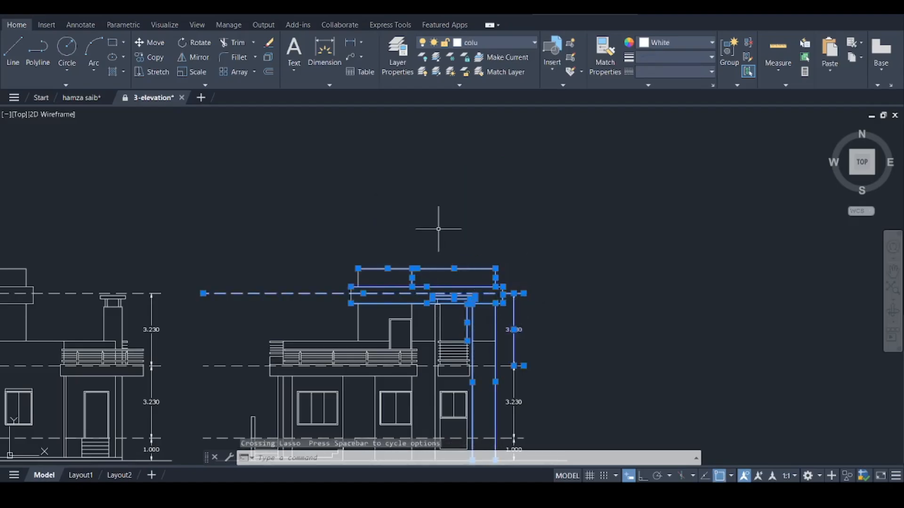
{"action": "key", "text": "Escape"}
{"action": "key", "text": "Escape"}
{"action": "key", "text": "Escape"}
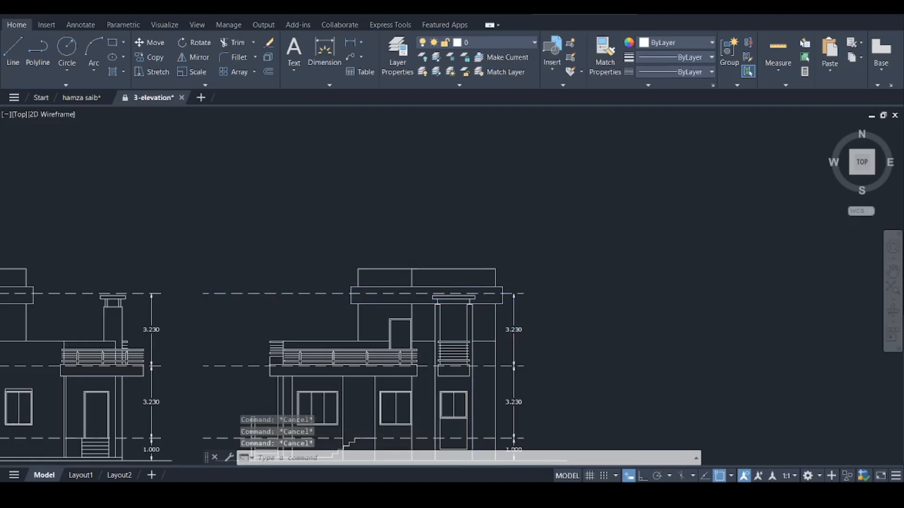
Step: Select the side elevation's parapet outline and roof slab top edge with a crossing lasso, and clear the selection
{"action": "scroll", "coordinate": [541, 220], "scroll_direction": "down", "scroll_amount": 2}
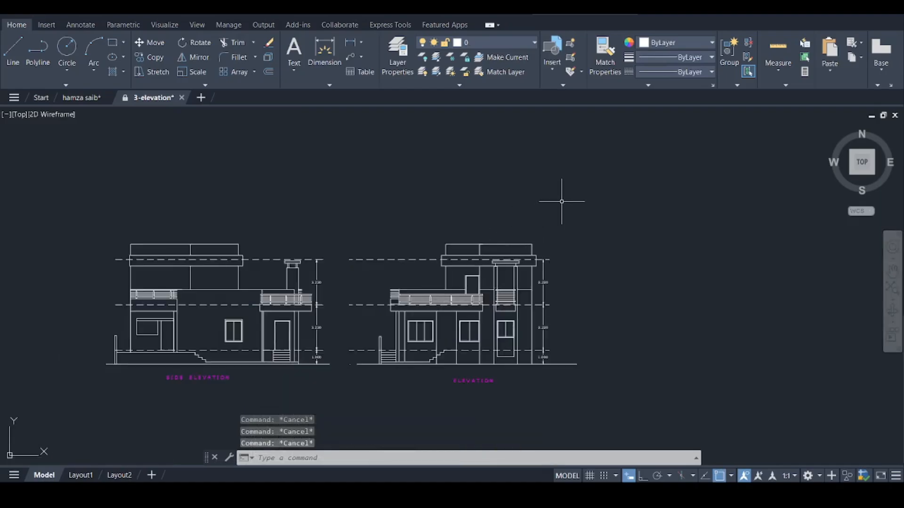
{"action": "scroll", "coordinate": [551, 219], "scroll_direction": "up", "scroll_amount": 3}
{"action": "scroll", "coordinate": [658, 188], "scroll_direction": "down", "scroll_amount": 4}
{"action": "scroll", "coordinate": [517, 198], "scroll_direction": "up", "scroll_amount": 4}
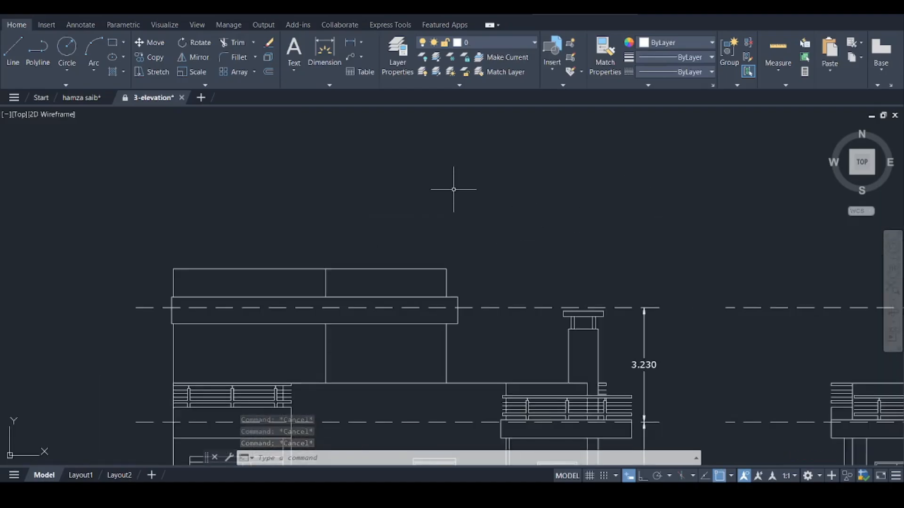
{"action": "mouse_move", "coordinate": [453, 194]}
{"action": "left_mouse_down"}
{"action": "mouse_move", "coordinate": [430, 218]}
{"action": "mouse_move", "coordinate": [358, 256]}
{"action": "mouse_move", "coordinate": [235, 265]}
{"action": "mouse_move", "coordinate": [232, 295]}
{"action": "mouse_move", "coordinate": [214, 304]}
{"action": "mouse_move", "coordinate": [131, 251]}
{"action": "left_mouse_up"}
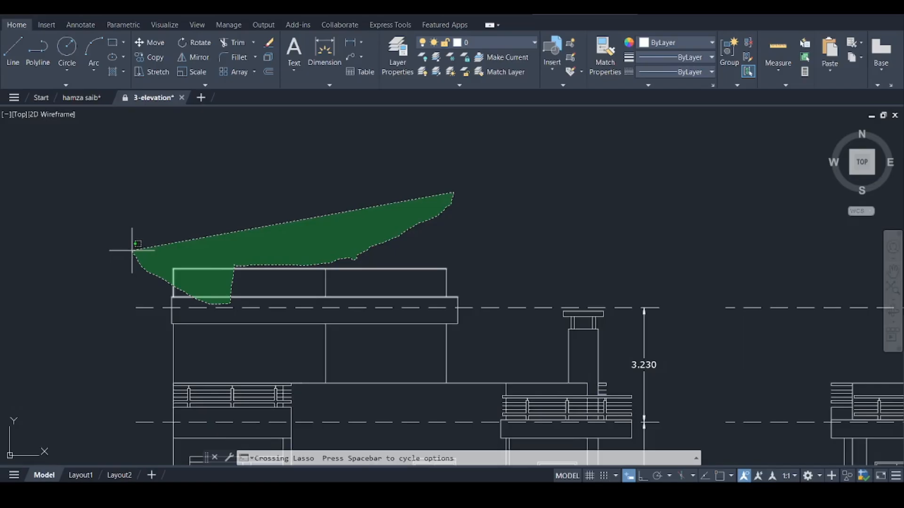
{"action": "left_click_drag", "start_coordinate": [132, 251], "coordinate": [132, 250]}
{"action": "left_click", "coordinate": [132, 250]}
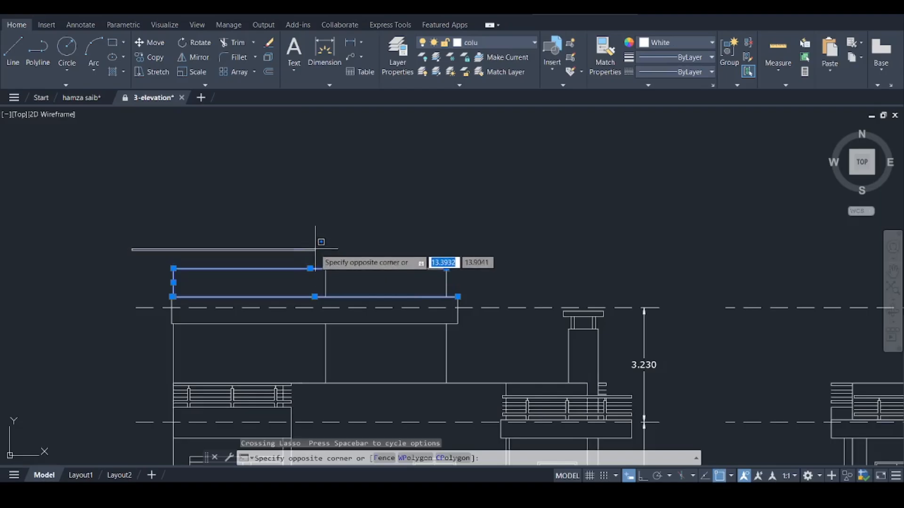
{"action": "key", "text": "Escape"}
{"action": "key", "text": "Escape"}
{"action": "key", "text": "Escape"}
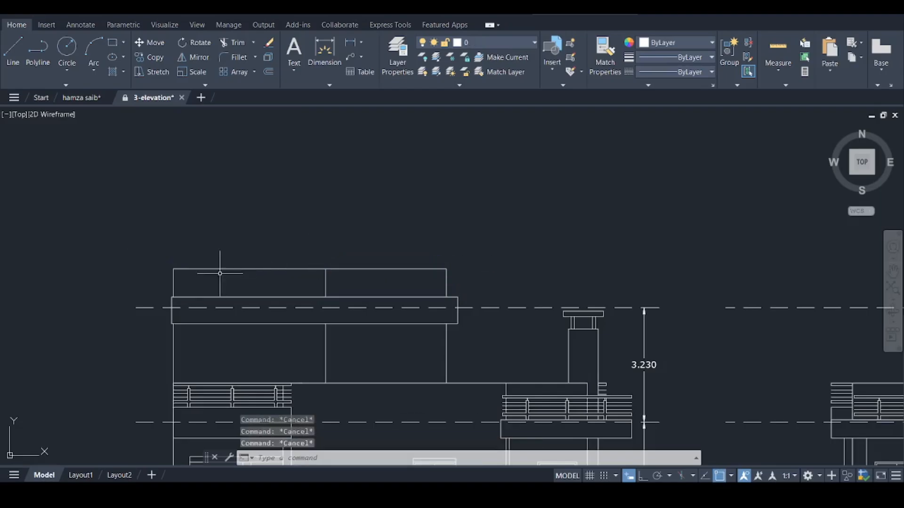
Step: Try a window selection around the side elevation's parapet and roof slab, and cancel it
{"action": "scroll", "coordinate": [154, 285], "scroll_direction": "down", "scroll_amount": 4}
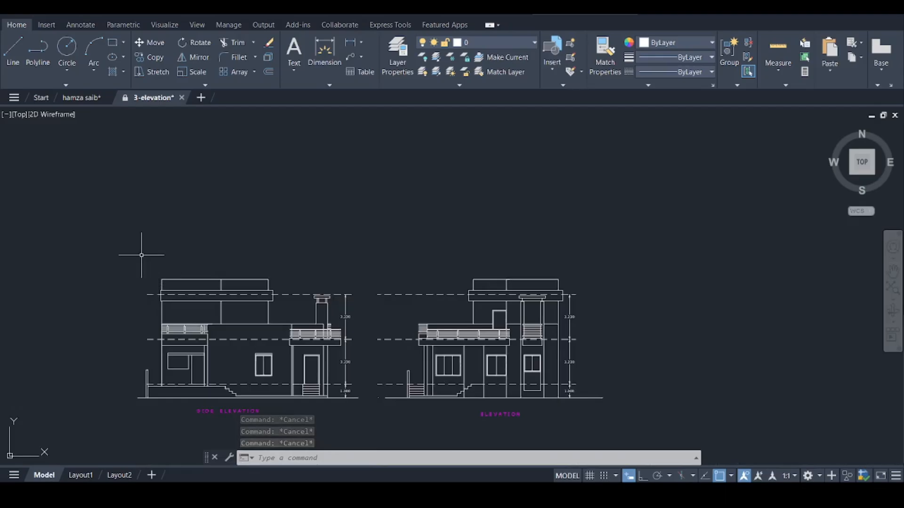
{"action": "left_click", "coordinate": [131, 243]}
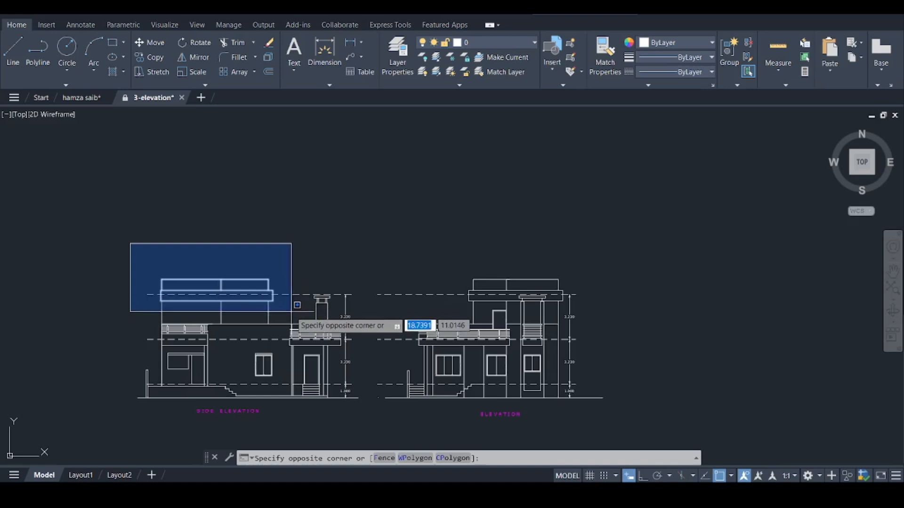
{"action": "key", "text": "Escape"}
{"action": "key", "text": "Escape"}
{"action": "key", "text": "Escape"}
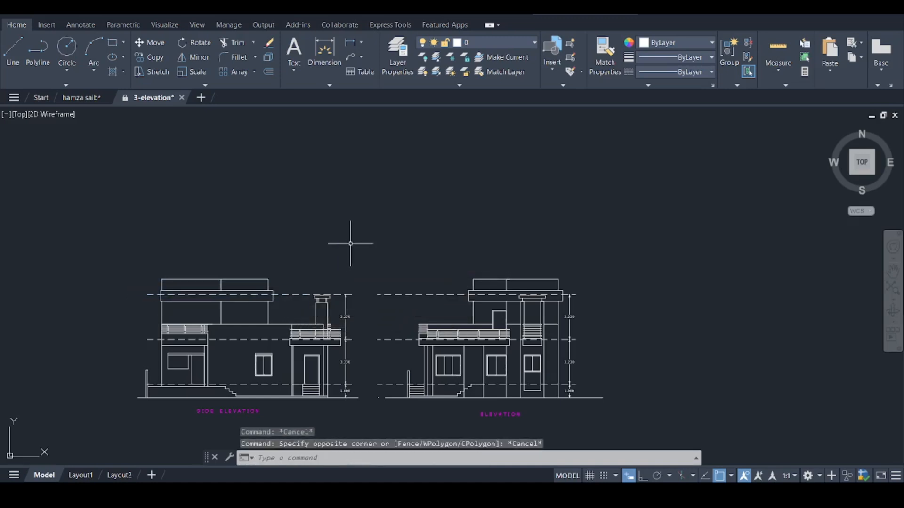
{"action": "key", "text": "Escape"}
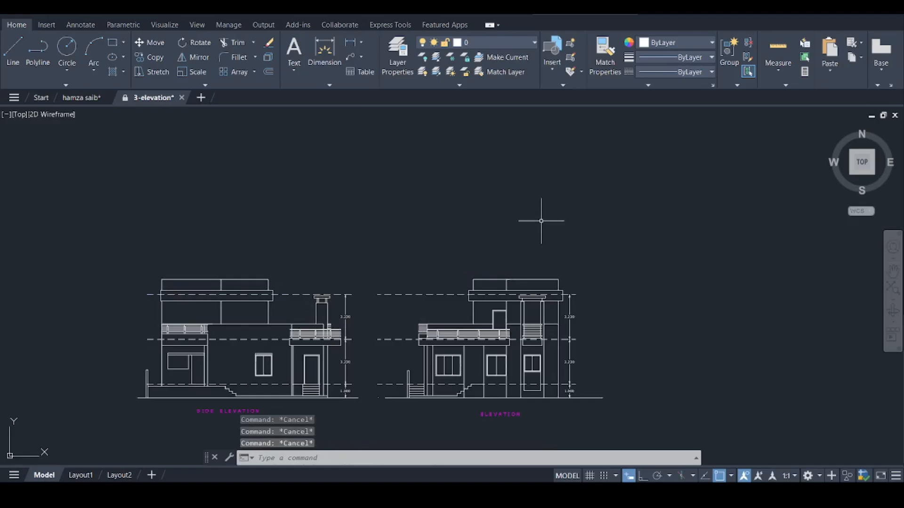
Step: Select the front elevation's roof, column and upper wall lines, dashed roof level line and upper dimension with a crossing window, and clear the selection
{"action": "left_click", "coordinate": [624, 197]}
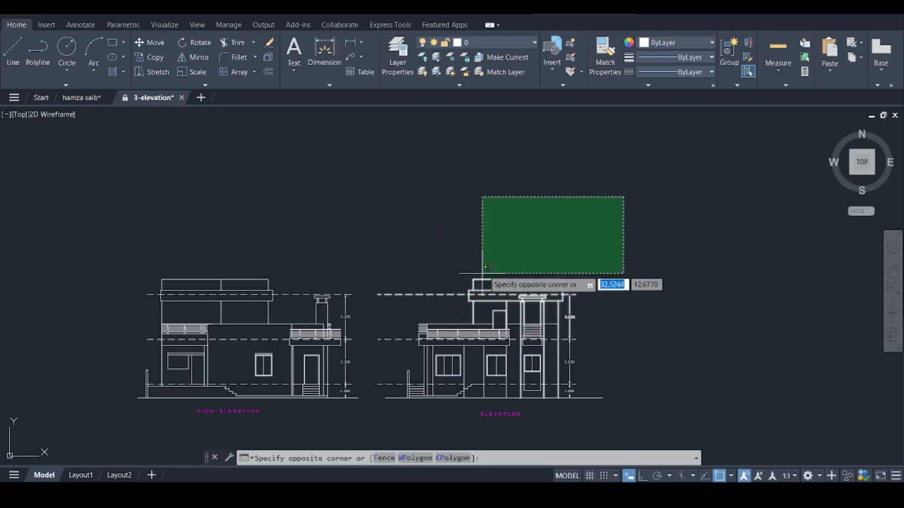
{"action": "scroll", "coordinate": [470, 293], "scroll_direction": "up", "scroll_amount": 6}
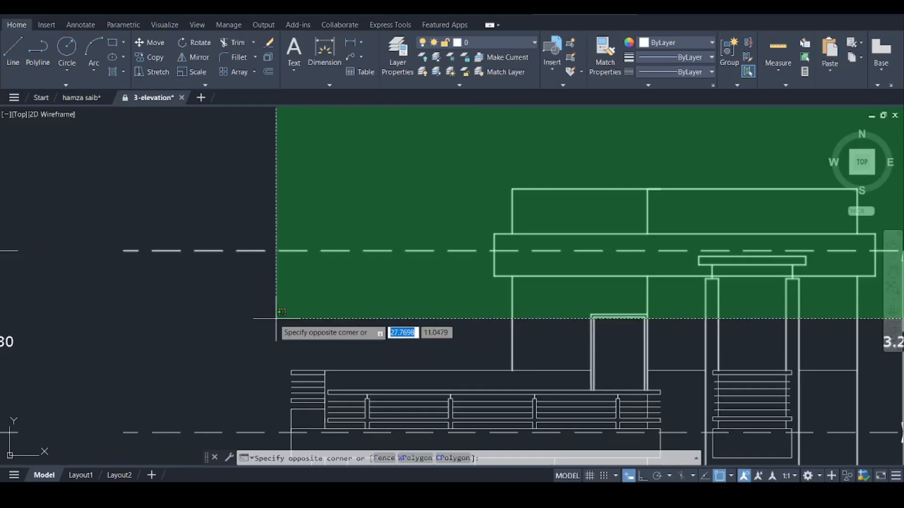
{"action": "scroll", "coordinate": [325, 309], "scroll_direction": "down", "scroll_amount": 4}
{"action": "left_click", "coordinate": [351, 315]}
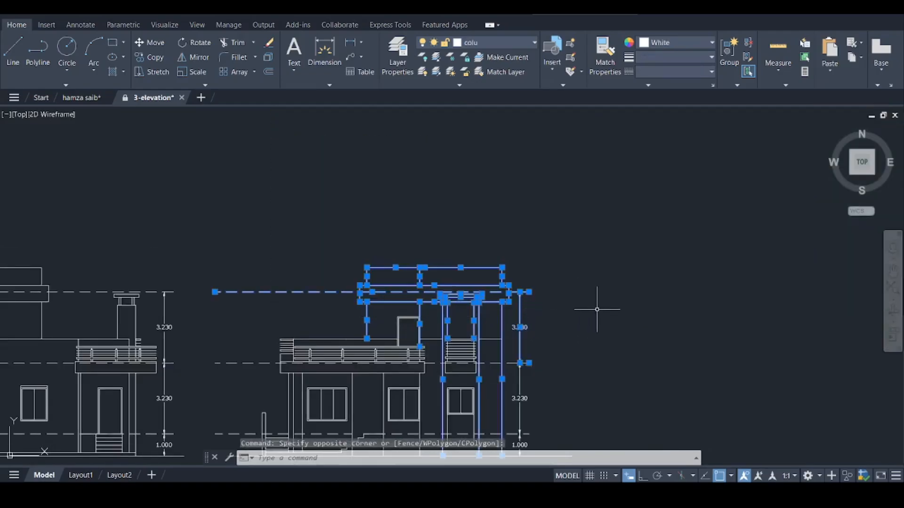
{"action": "key", "text": "Escape"}
{"action": "key", "text": "Escape"}
{"action": "key", "text": "Escape"}
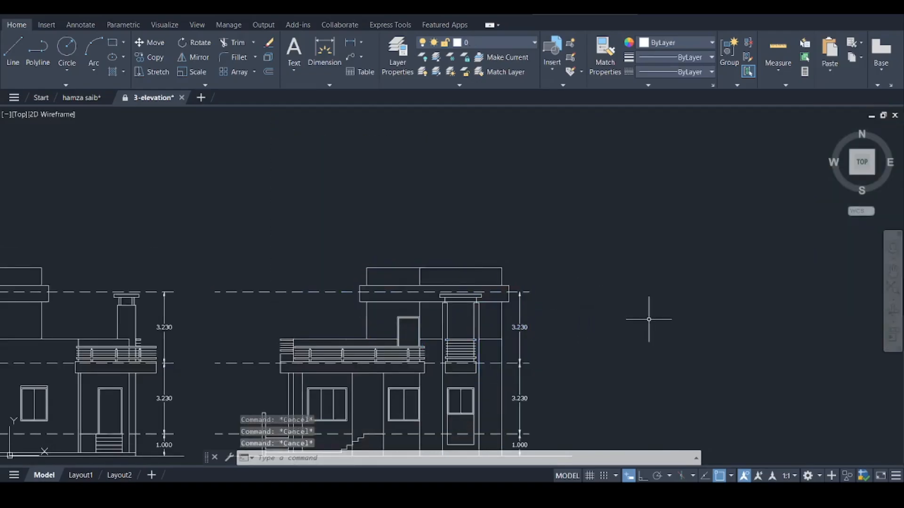
Step: Select the front elevation's roof, upper door, column lines and dashed roof level line with a looping crossing lasso, and clear the selection
{"action": "scroll", "coordinate": [672, 324], "scroll_direction": "down", "scroll_amount": 4}
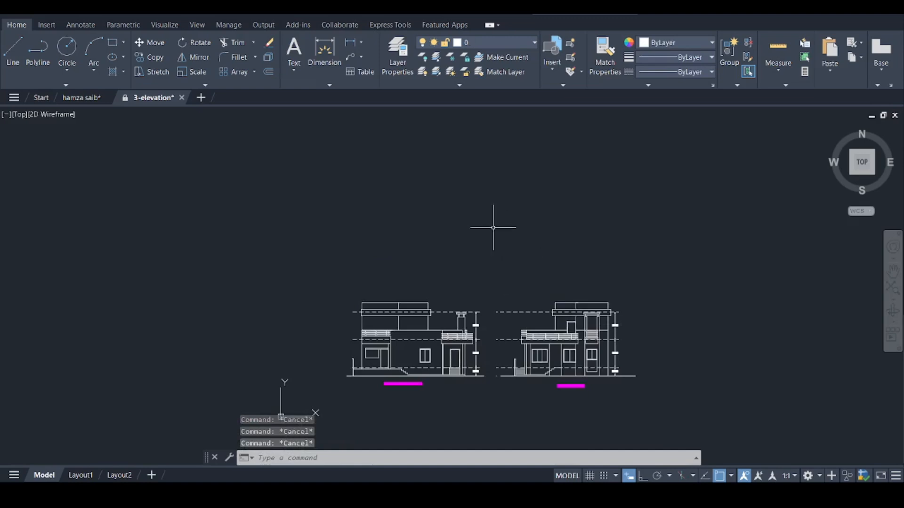
{"action": "left_click", "coordinate": [461, 216]}
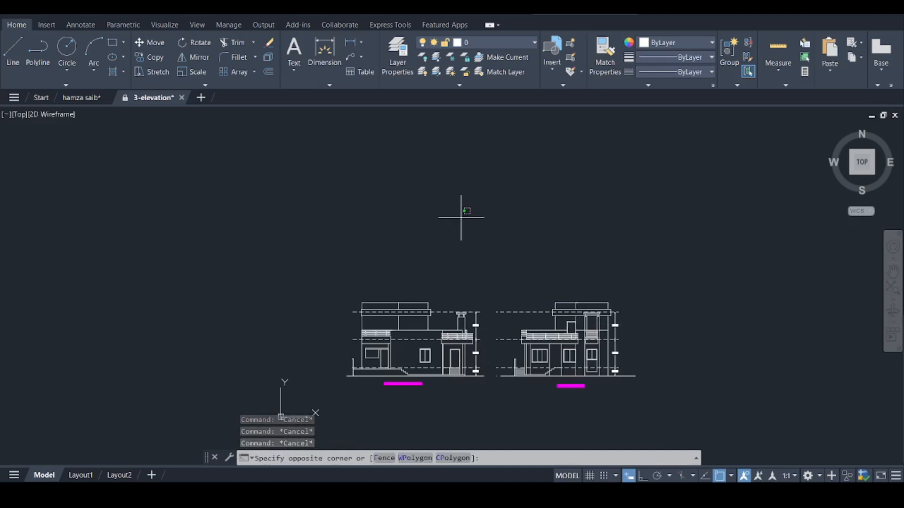
{"action": "mouse_move", "coordinate": [461, 217]}
{"action": "left_mouse_down"}
{"action": "mouse_move", "coordinate": [489, 271]}
{"action": "mouse_move", "coordinate": [484, 294]}
{"action": "mouse_move", "coordinate": [516, 322]}
{"action": "mouse_move", "coordinate": [607, 322]}
{"action": "mouse_move", "coordinate": [627, 315]}
{"action": "mouse_move", "coordinate": [642, 287]}
{"action": "mouse_move", "coordinate": [616, 273]}
{"action": "mouse_move", "coordinate": [551, 282]}
{"action": "mouse_move", "coordinate": [582, 304]}
{"action": "mouse_move", "coordinate": [583, 286]}
{"action": "left_mouse_up"}
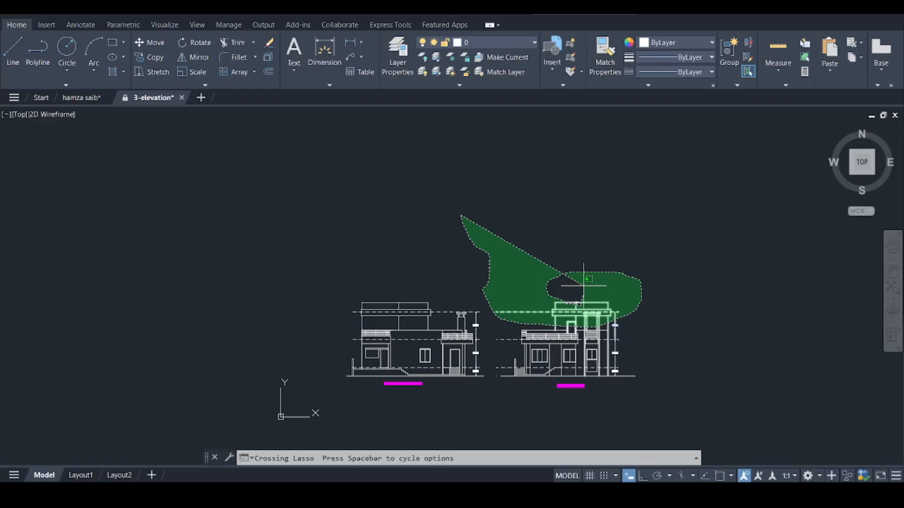
{"action": "left_click_drag", "start_coordinate": [583, 285], "coordinate": [585, 286]}
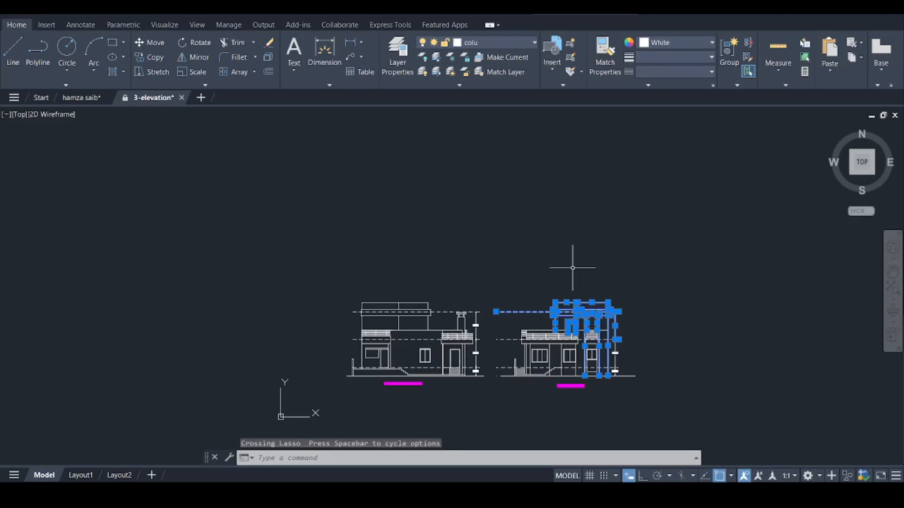
{"action": "key", "text": "Escape"}
{"action": "key", "text": "Escape"}
{"action": "key", "text": "Escape"}
Step: Select the front elevation's roof, balcony railing, windows, columns and two upper dashed level lines with a crossing lasso, and clear the selection
{"action": "scroll", "coordinate": [597, 297], "scroll_direction": "up", "scroll_amount": 6}
{"action": "scroll", "coordinate": [353, 281], "scroll_direction": "down", "scroll_amount": 2}
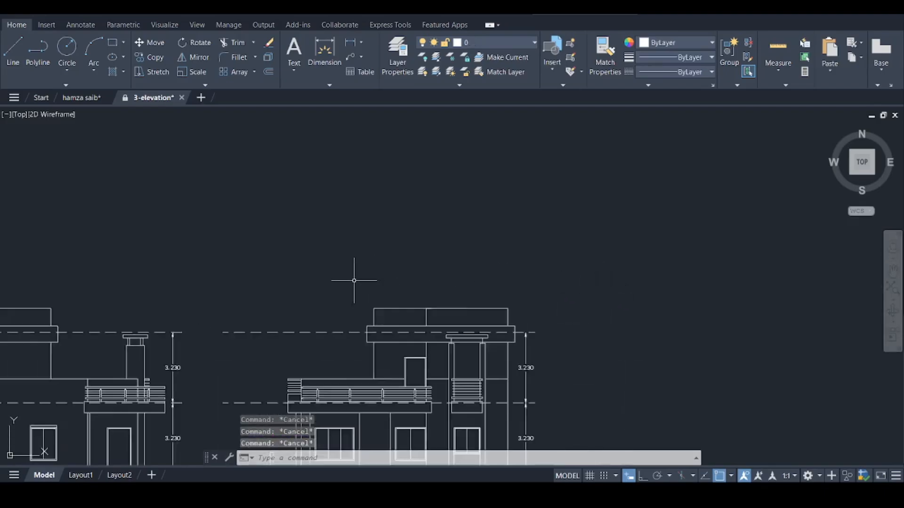
{"action": "scroll", "coordinate": [353, 281], "scroll_direction": "down", "scroll_amount": 2}
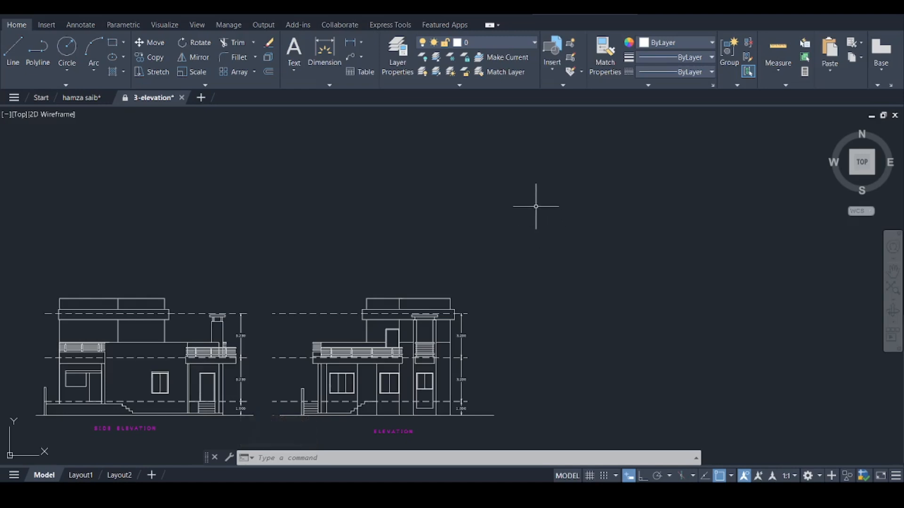
{"action": "left_click", "coordinate": [535, 206]}
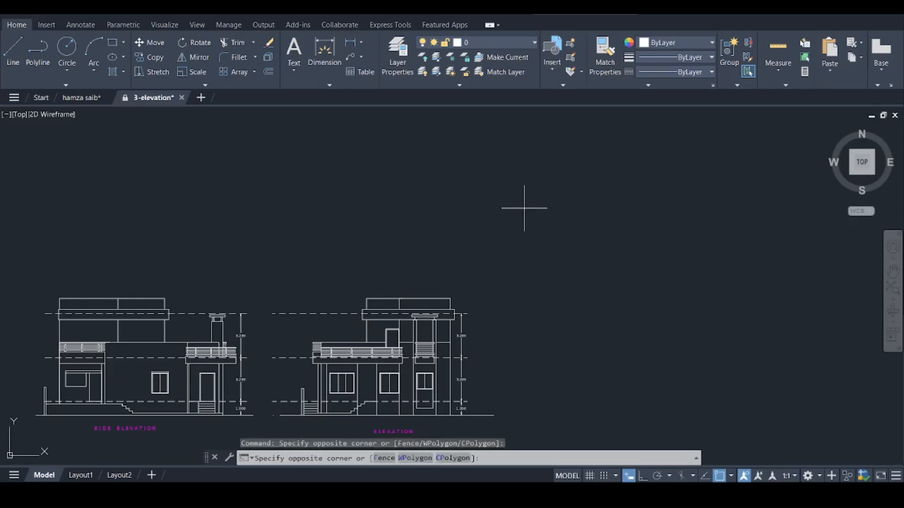
{"action": "mouse_move", "coordinate": [524, 207]}
{"action": "left_mouse_down"}
{"action": "mouse_move", "coordinate": [430, 276]}
{"action": "mouse_move", "coordinate": [415, 301]}
{"action": "mouse_move", "coordinate": [426, 315]}
{"action": "mouse_move", "coordinate": [409, 330]}
{"action": "mouse_move", "coordinate": [375, 309]}
{"action": "mouse_move", "coordinate": [331, 334]}
{"action": "mouse_move", "coordinate": [339, 361]}
{"action": "mouse_move", "coordinate": [396, 390]}
{"action": "mouse_move", "coordinate": [466, 368]}
{"action": "left_mouse_up"}
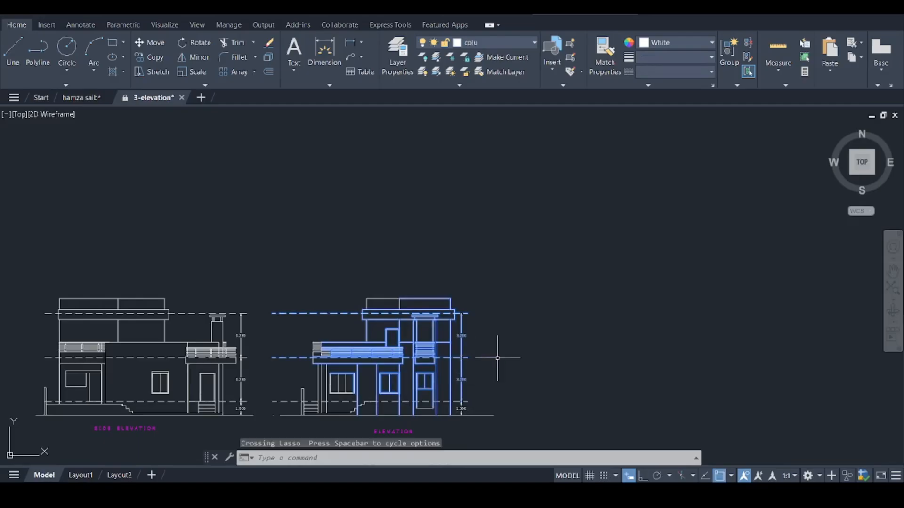
{"action": "key", "text": "Escape"}
{"action": "key", "text": "Escape"}
{"action": "key", "text": "Escape"}
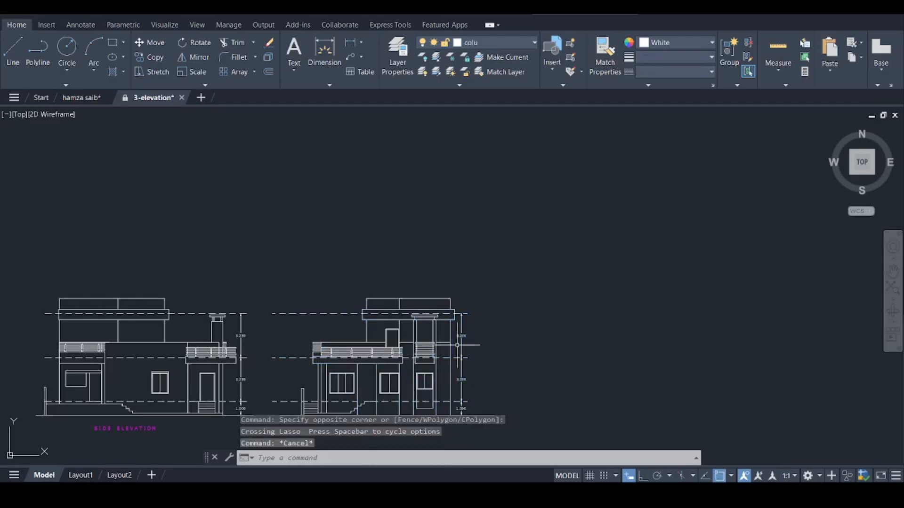